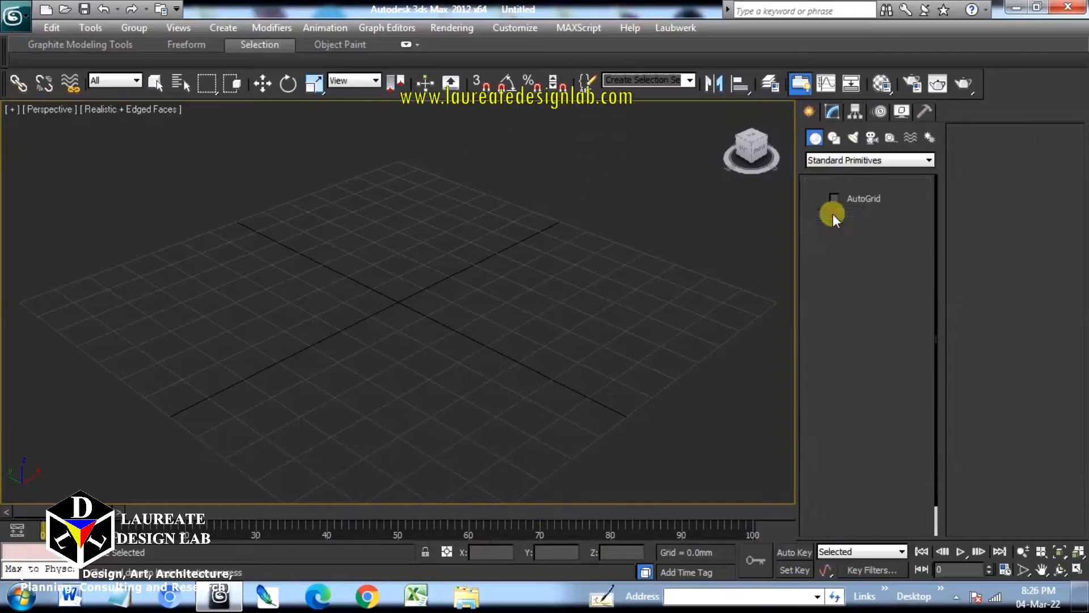
Create a box about 906 mm long, 825 mm wide and 843 mm high, with 5 segments in each direction
drag(93, 302, 569, 283)
scroll(425, 218, up, 4)
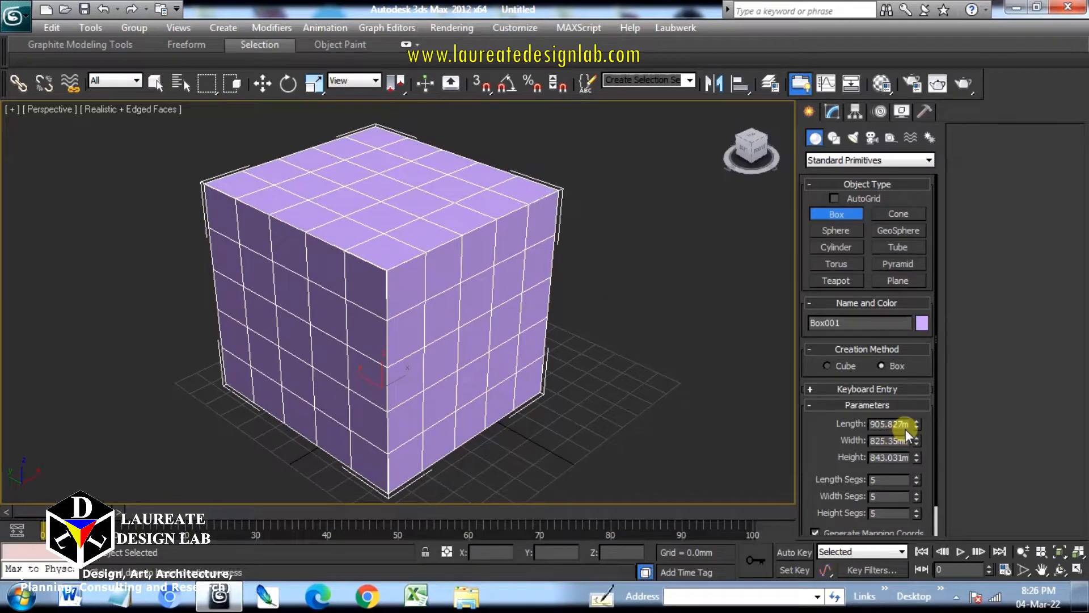
click(888, 440)
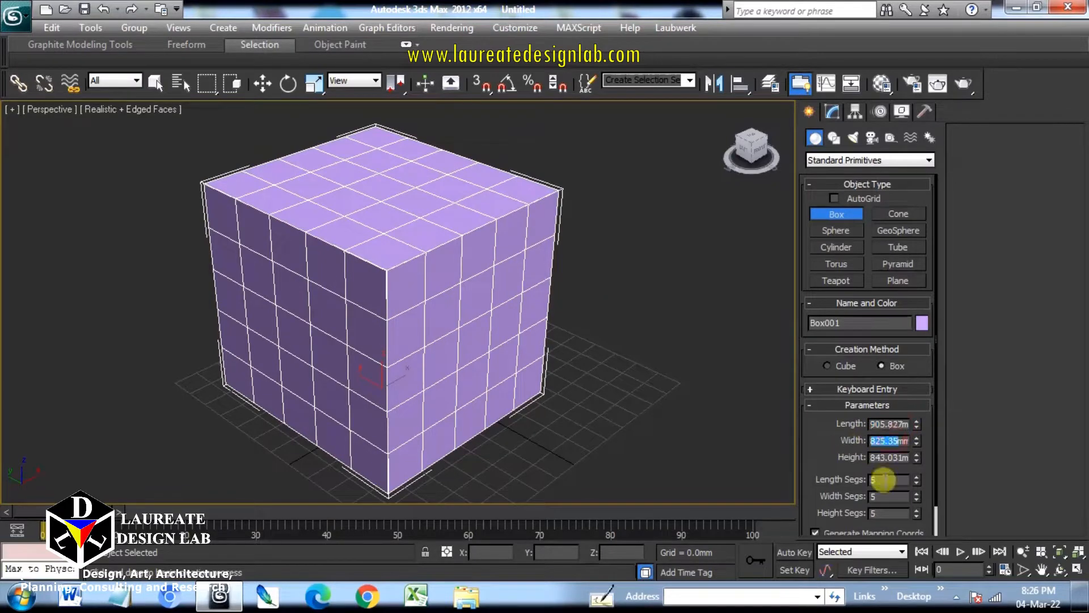
click(888, 479)
Finish box creation and convert the box to an Editable Poly
drag(833, 507, 430, 282)
right_click(430, 282)
right_click(433, 289)
mouse_move(591, 434)
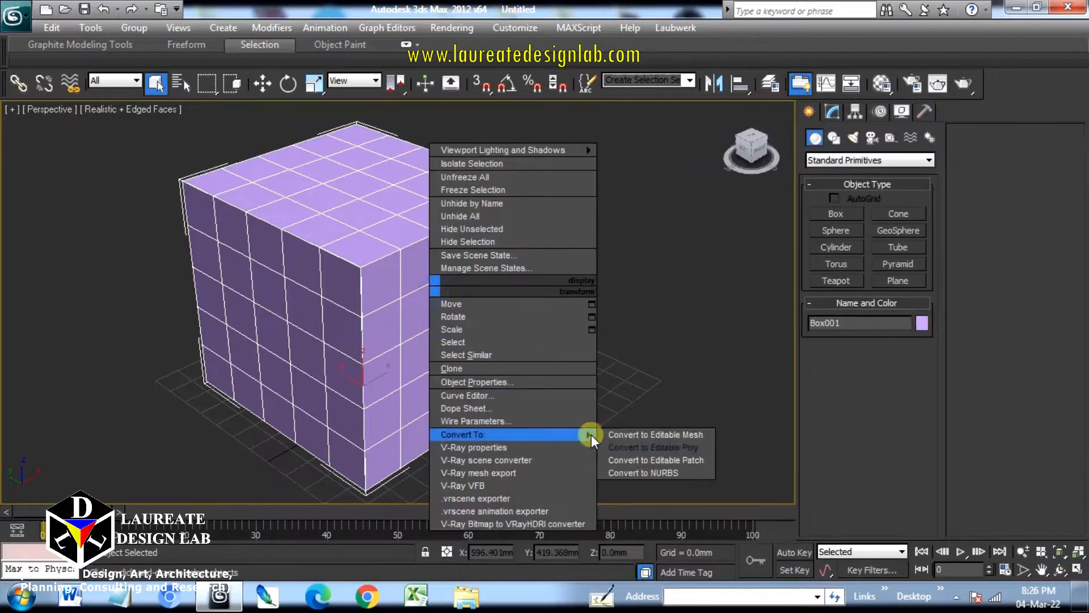
click(696, 443)
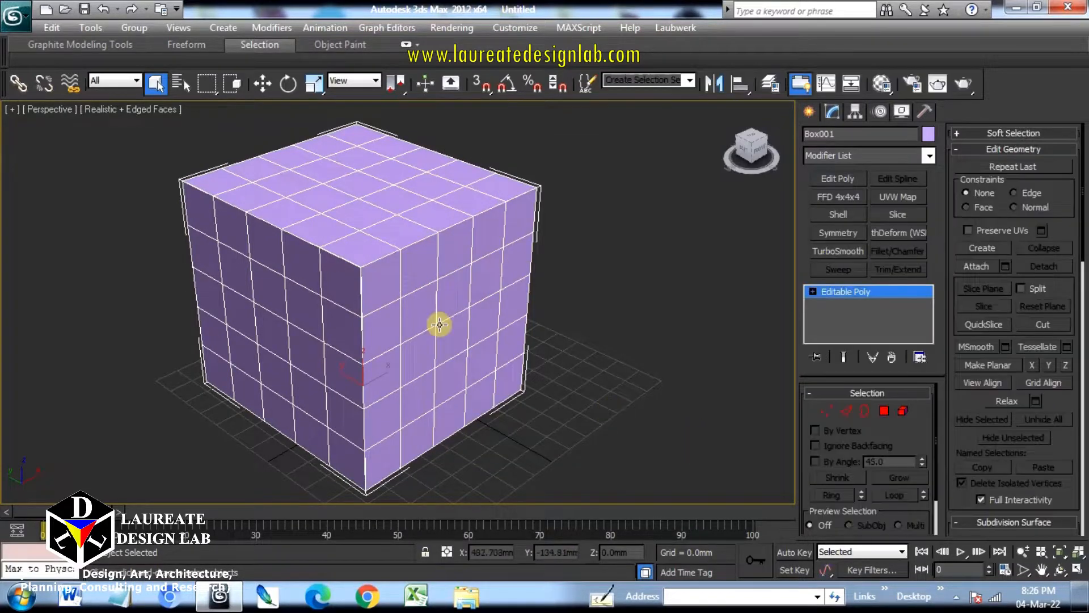
Add an Edit Poly modifier to the box and switch to its Vertex sub-object level
scroll(440, 324, up, 5)
mouse_move(462, 347)
middle_down()
mouse_move(454, 324)
mouse_move(459, 341)
middle_up()
click(824, 182)
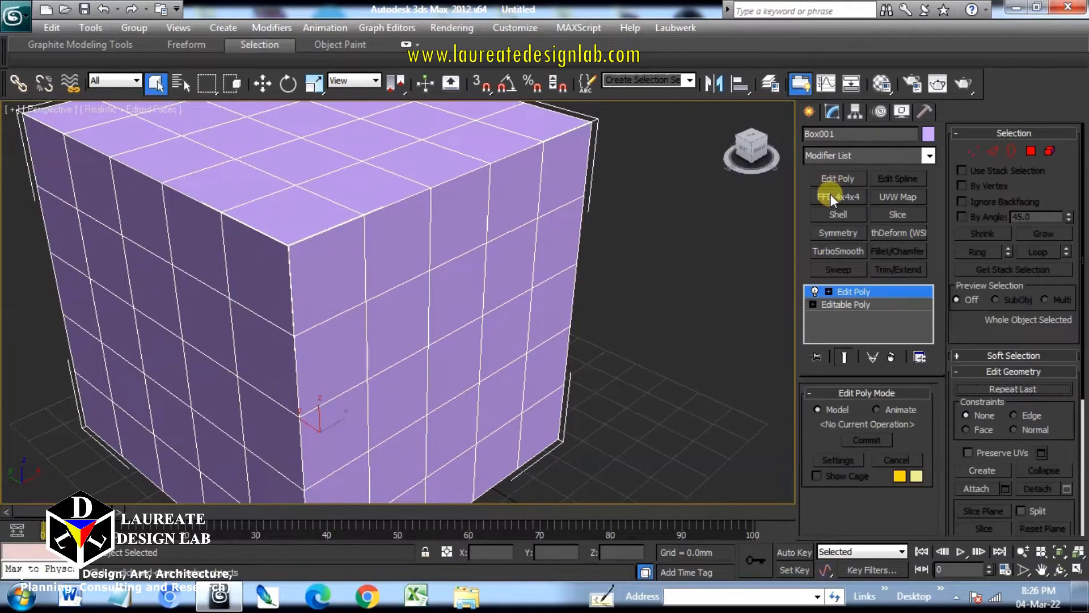
click(829, 291)
click(849, 305)
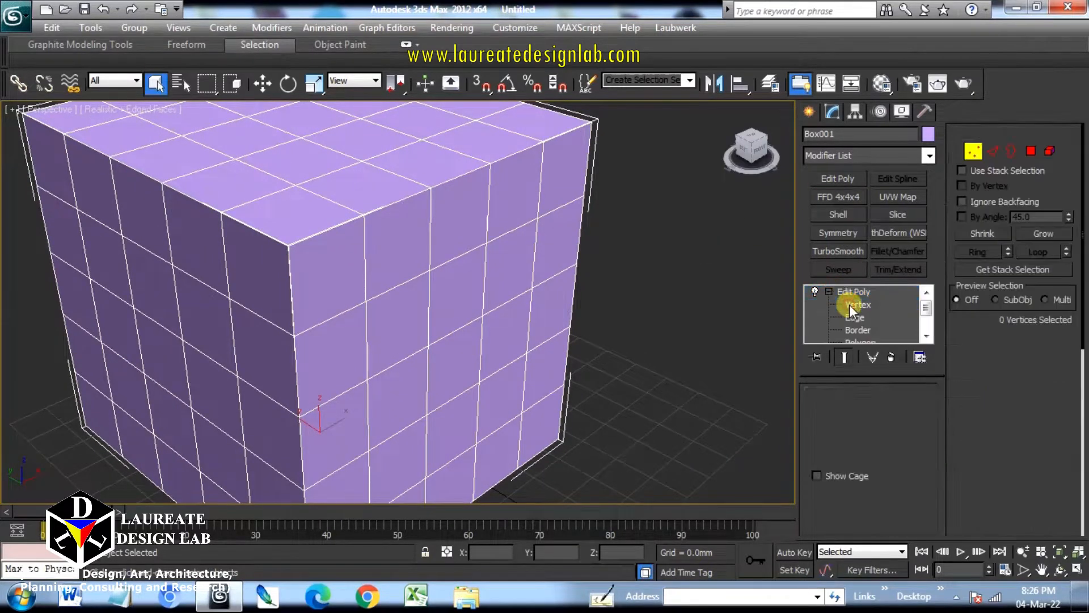
middle_drag(543, 295, 578, 327)
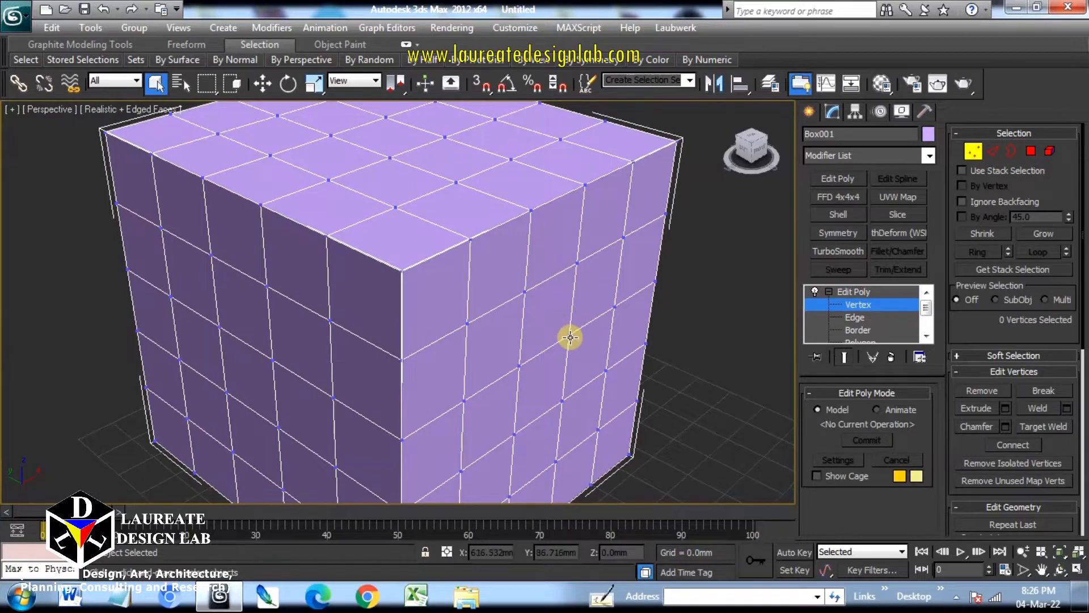
Turn on Show Statistics in Active View in the viewport configuration and apply it
click(93, 111)
click(171, 350)
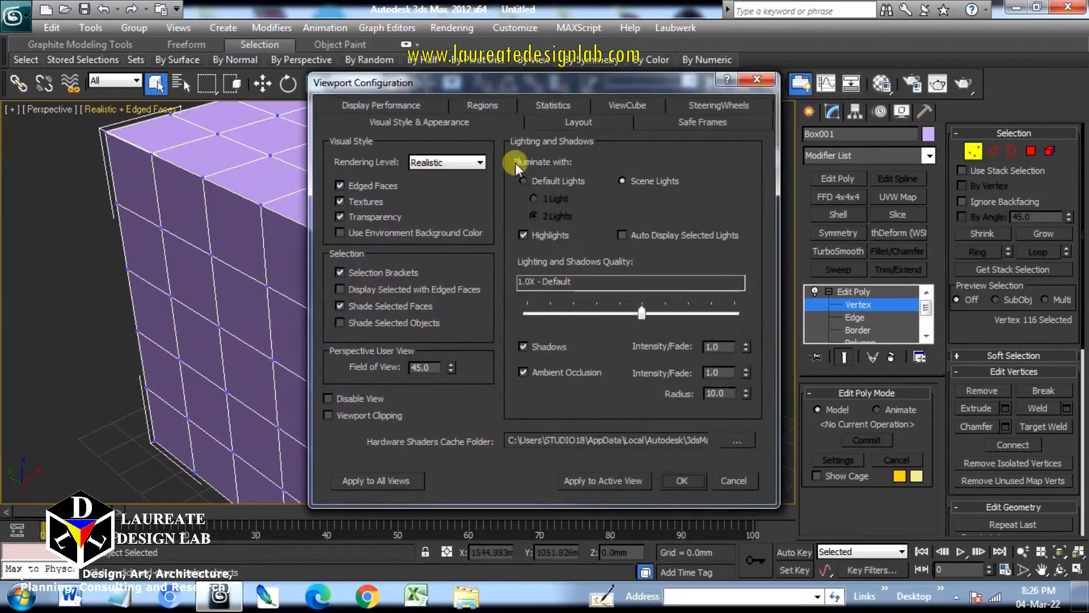
click(550, 105)
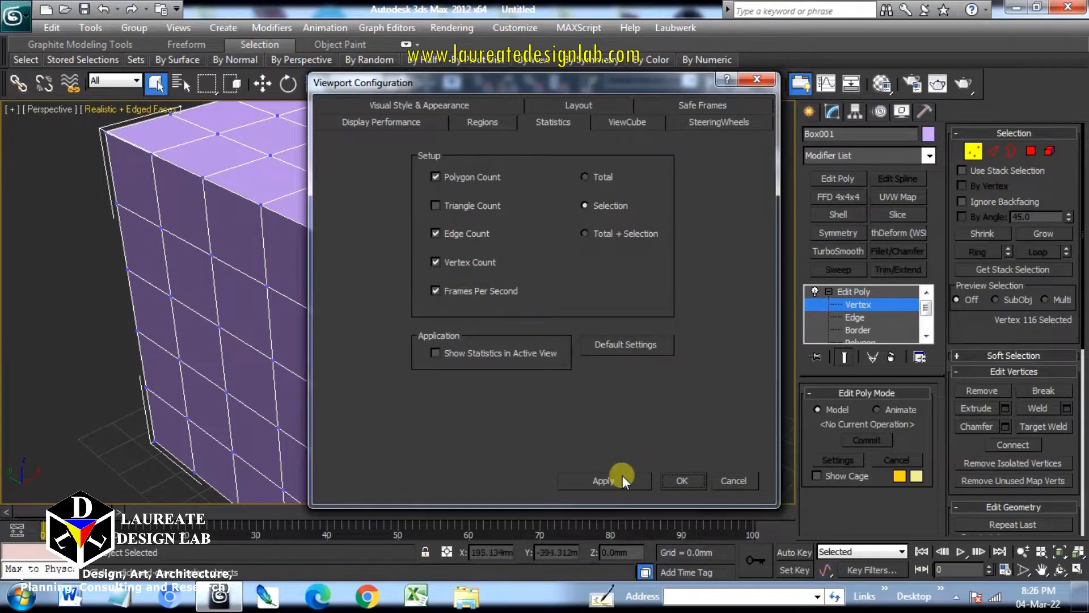
click(632, 486)
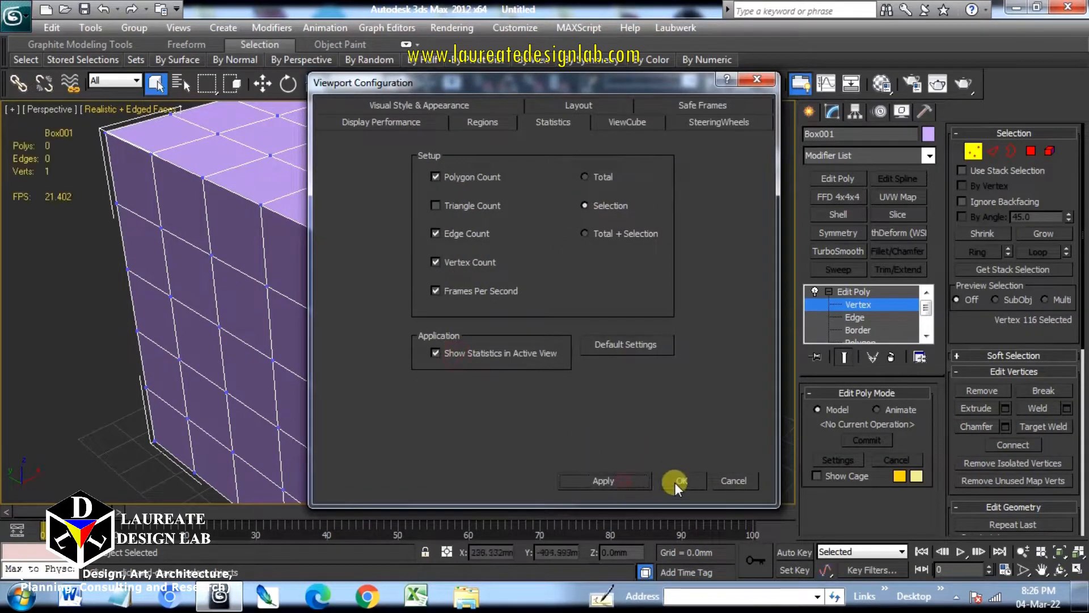
click(678, 481)
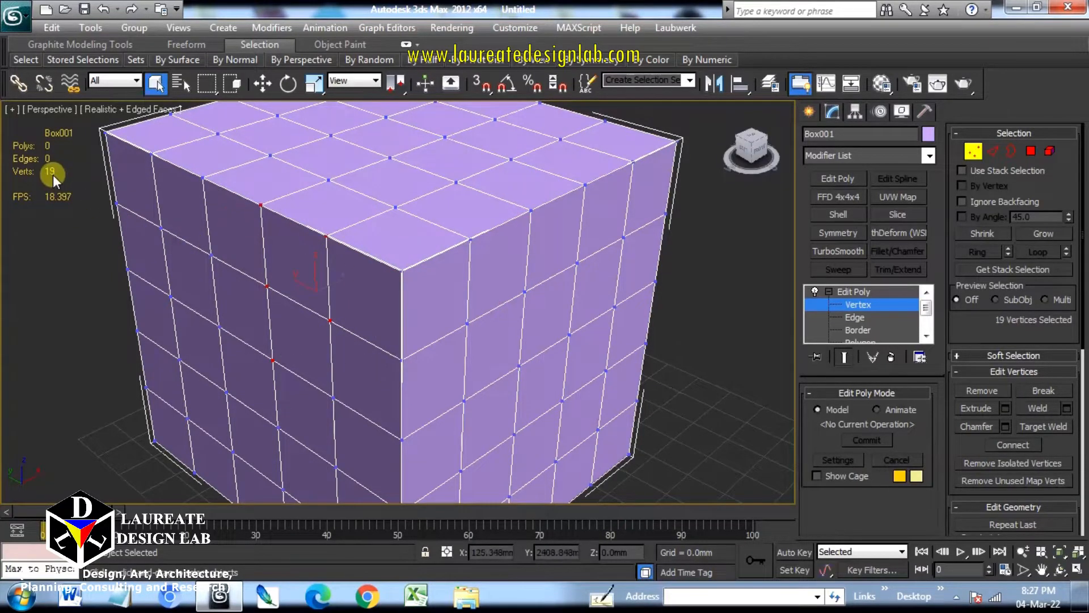
Break an interior vertex on the box's side face and move one of the split vertices away from its original position
click(725, 344)
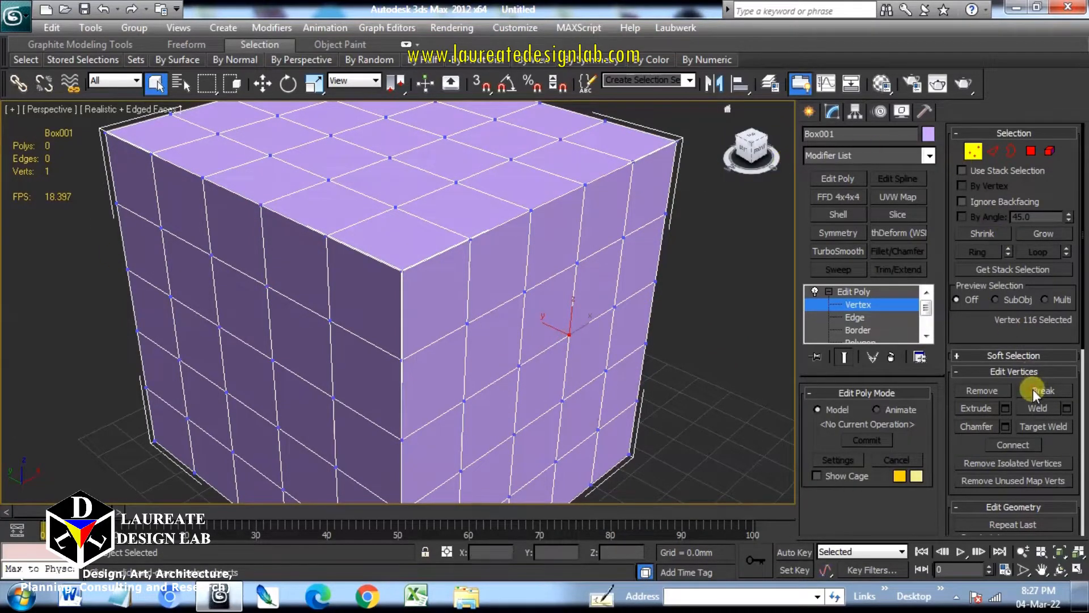
middle_drag(651, 352, 564, 329)
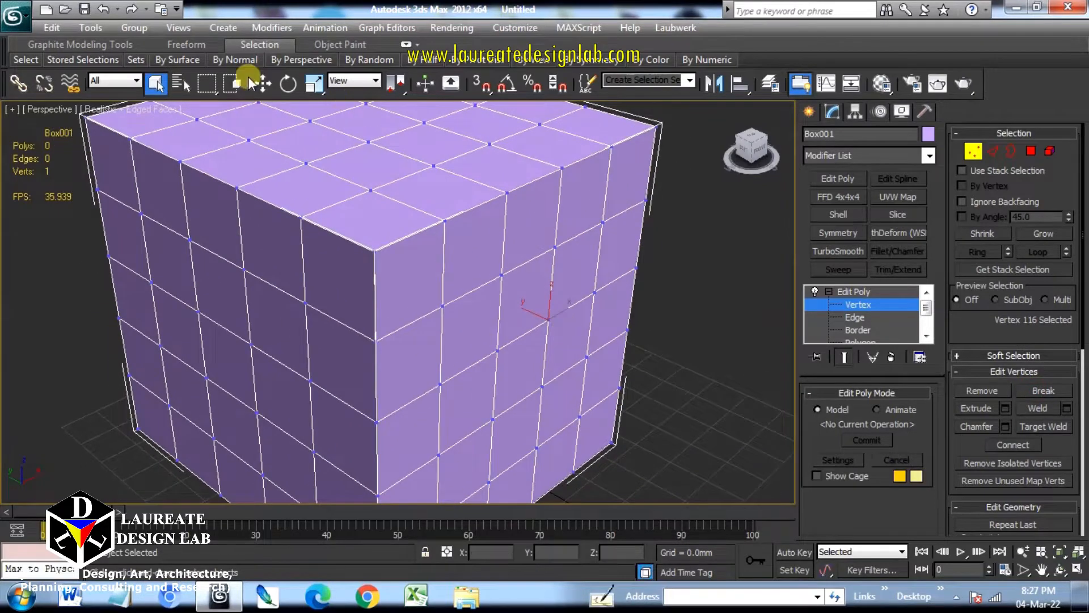
click(262, 84)
click(663, 340)
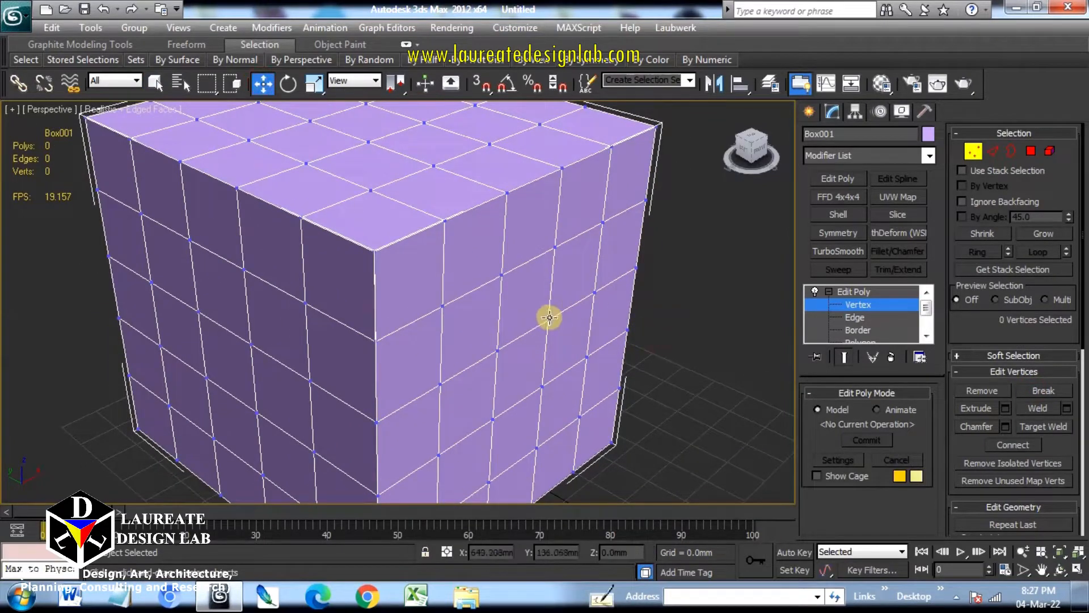
click(550, 318)
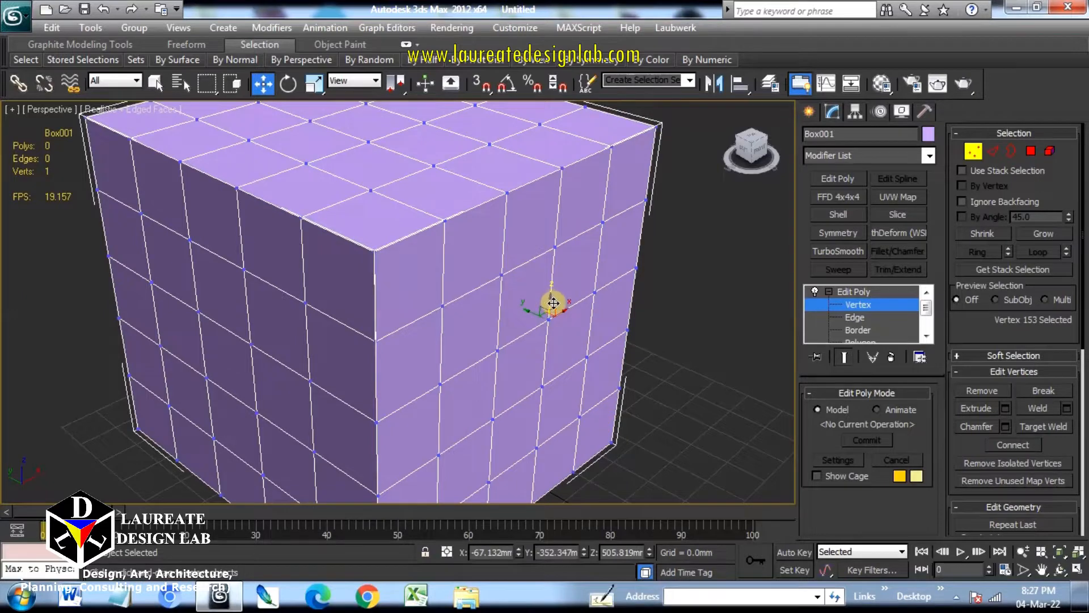
drag(553, 303, 583, 322)
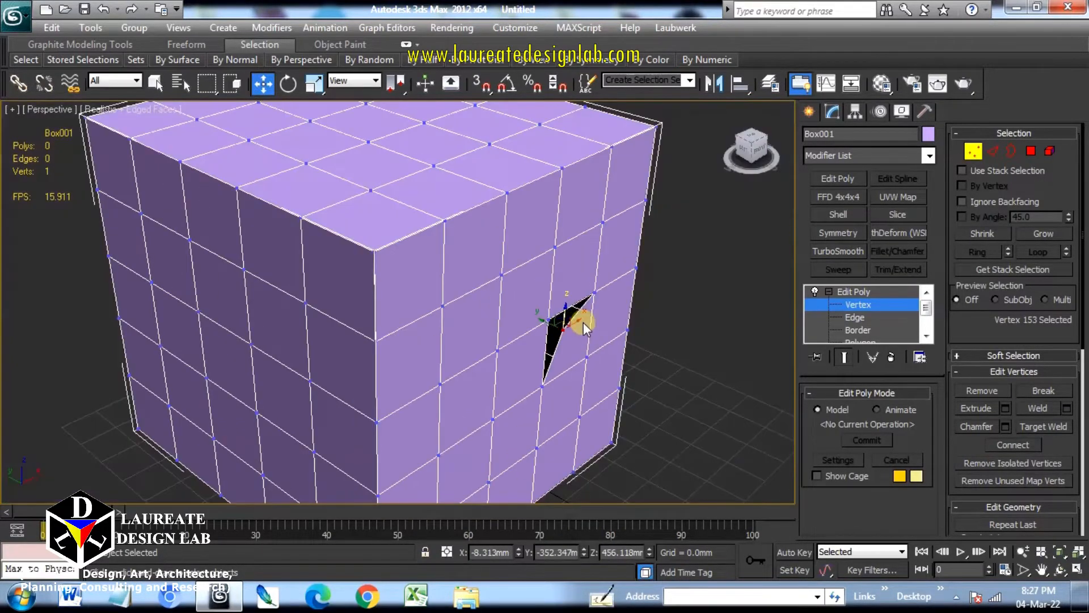
Move the remaining split vertices apart to open a four-pointed, star-shaped hole in the side face
scroll(583, 322, up, 3)
alt+middle_drag(583, 323, 564, 315)
middle_drag(678, 322, 627, 304)
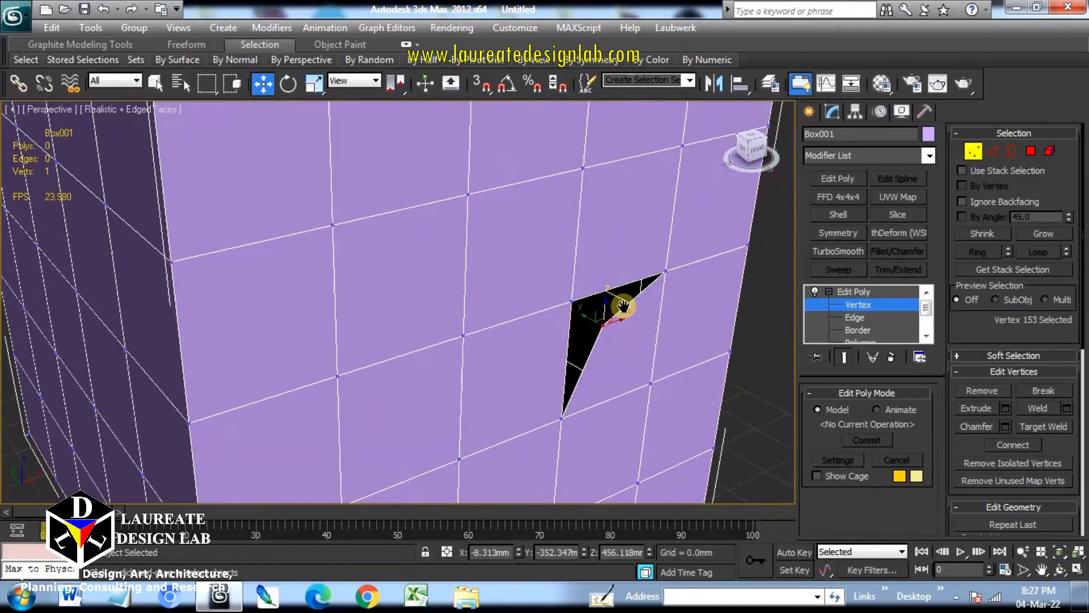
click(748, 384)
mouse_move(571, 299)
mouse_down()
mouse_move(615, 288)
mouse_move(600, 275)
mouse_move(601, 243)
mouse_move(600, 292)
mouse_move(615, 263)
mouse_move(549, 273)
mouse_move(617, 287)
mouse_move(610, 246)
mouse_move(577, 313)
mouse_move(582, 328)
mouse_move(562, 306)
mouse_up()
click(570, 299)
click(572, 300)
scroll(557, 297, down, 5)
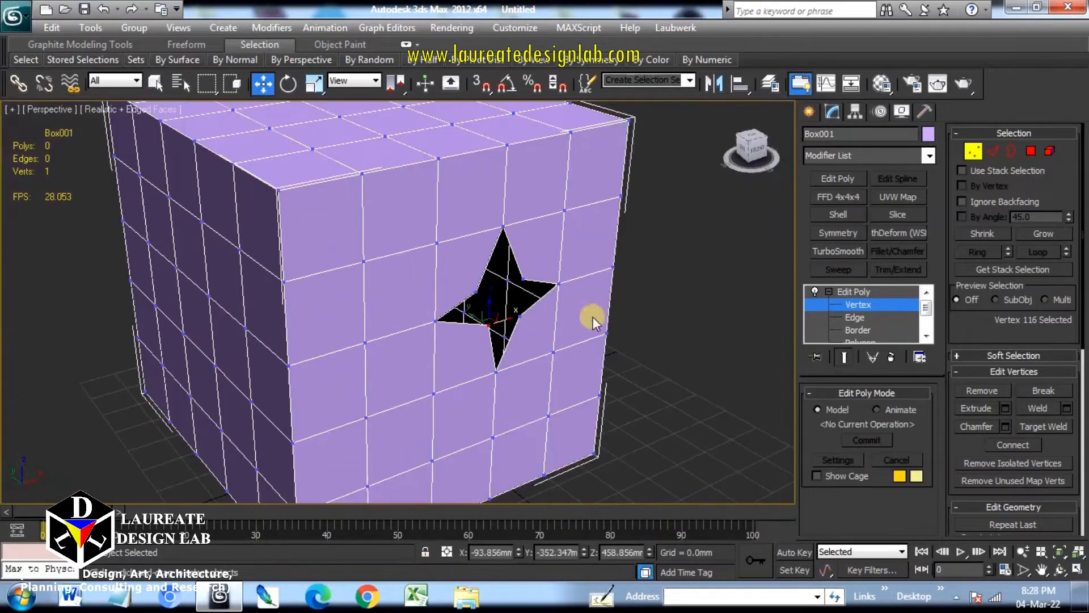
Select the hole's four inner vertices and weld them into one with a weld threshold of about 309 mm
click(712, 325)
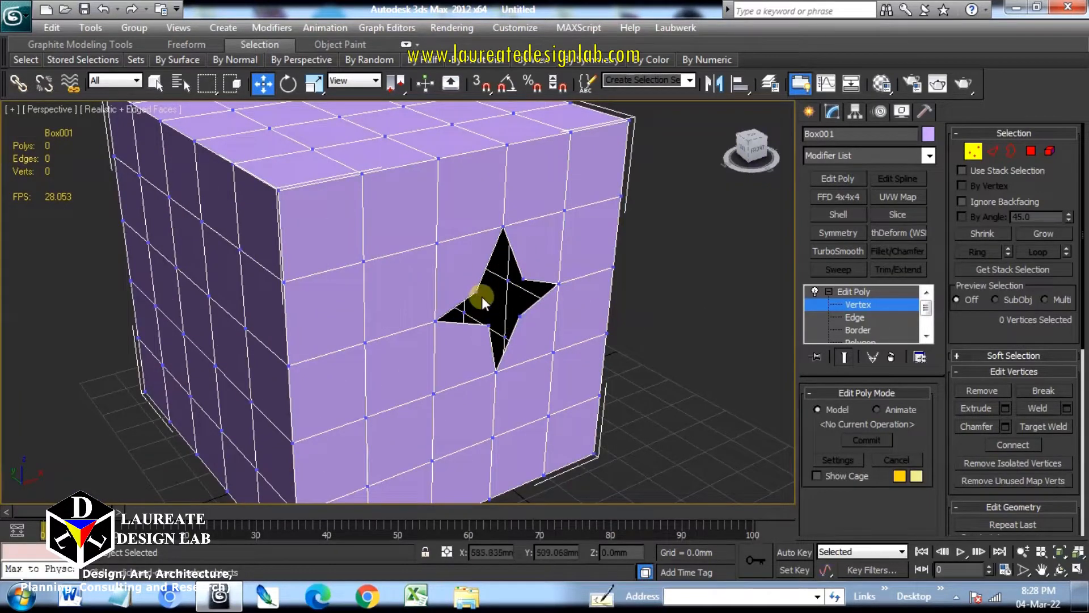
drag(476, 293, 493, 317)
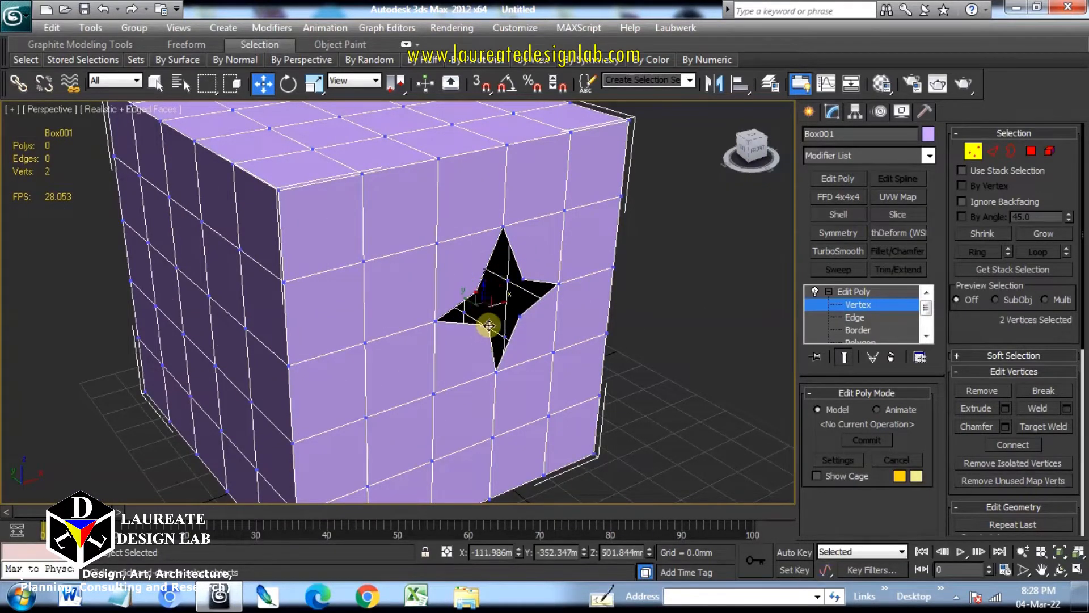
ctrl+click(518, 316)
ctrl+click(523, 278)
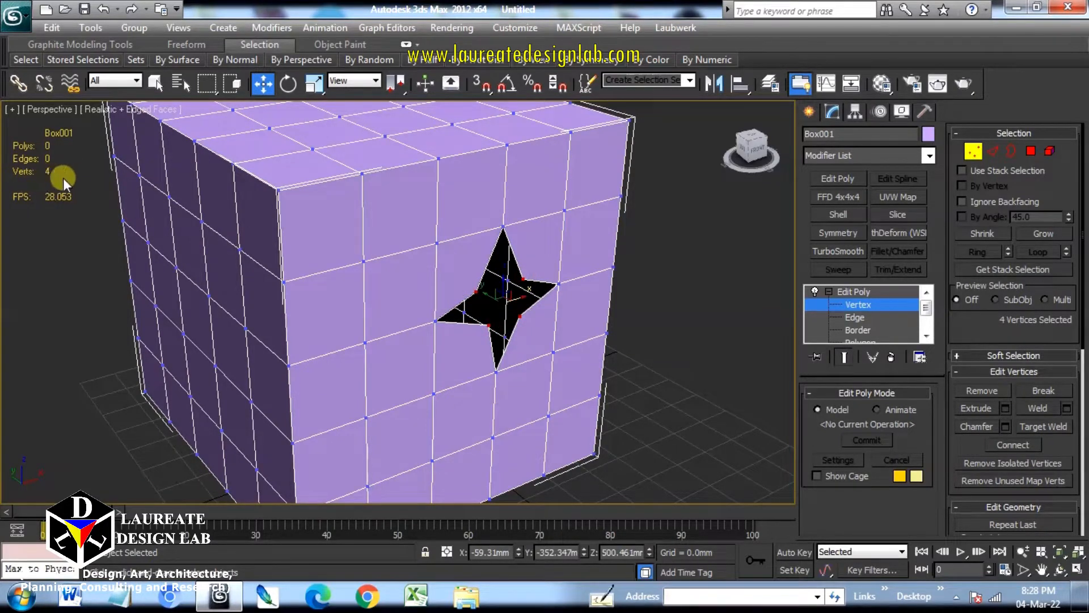
click(1067, 409)
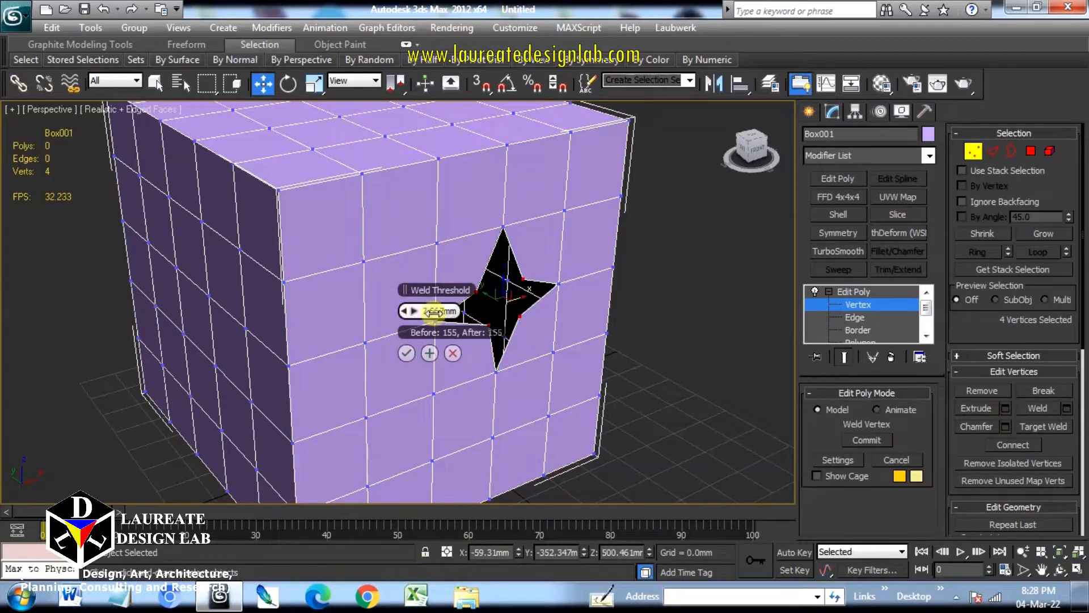
drag(432, 311, 563, 310)
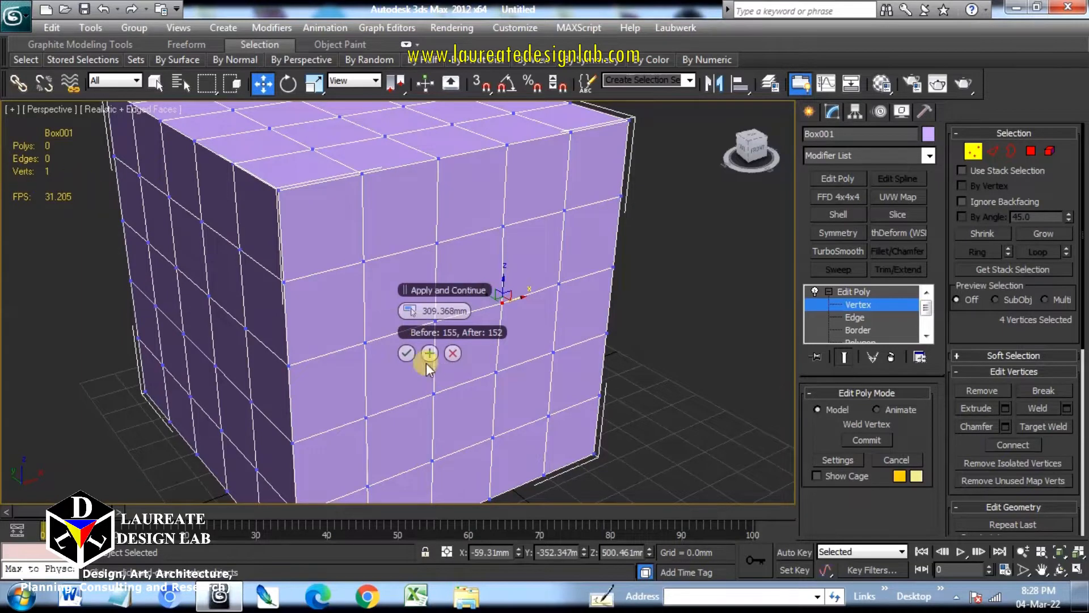
click(408, 352)
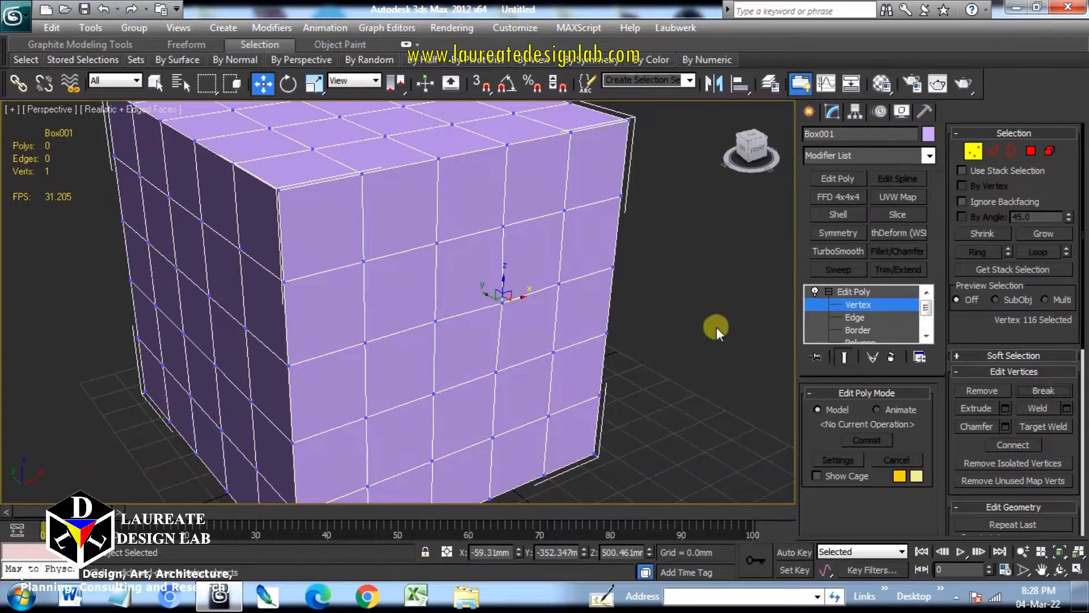
Break the welded vertex again and move two of the split vertices away from its original position
click(501, 300)
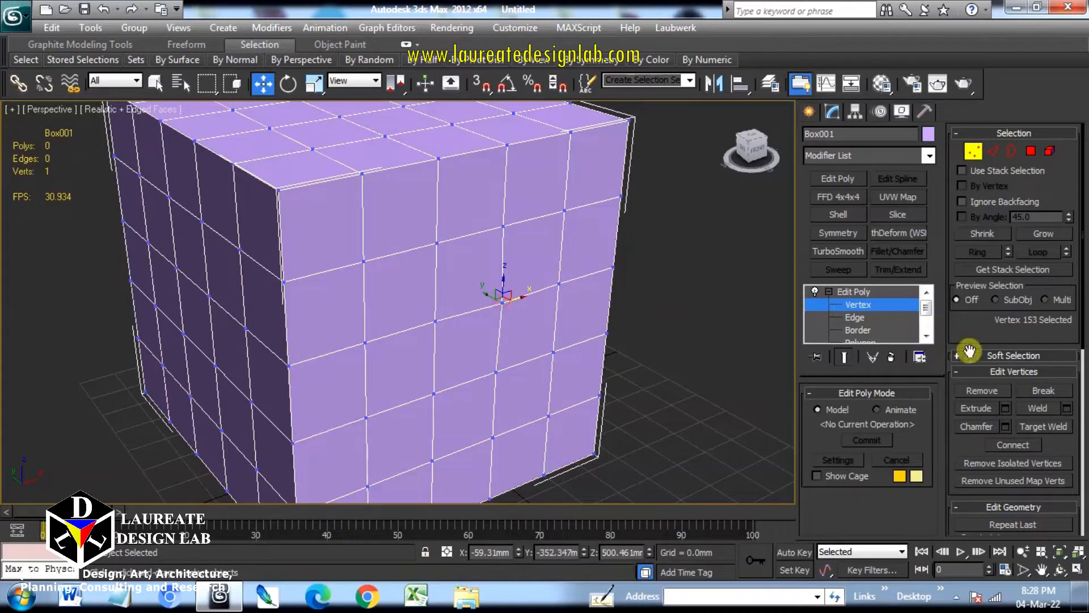
drag(518, 294, 478, 263)
click(503, 295)
click(501, 298)
scroll(514, 299, up, 5)
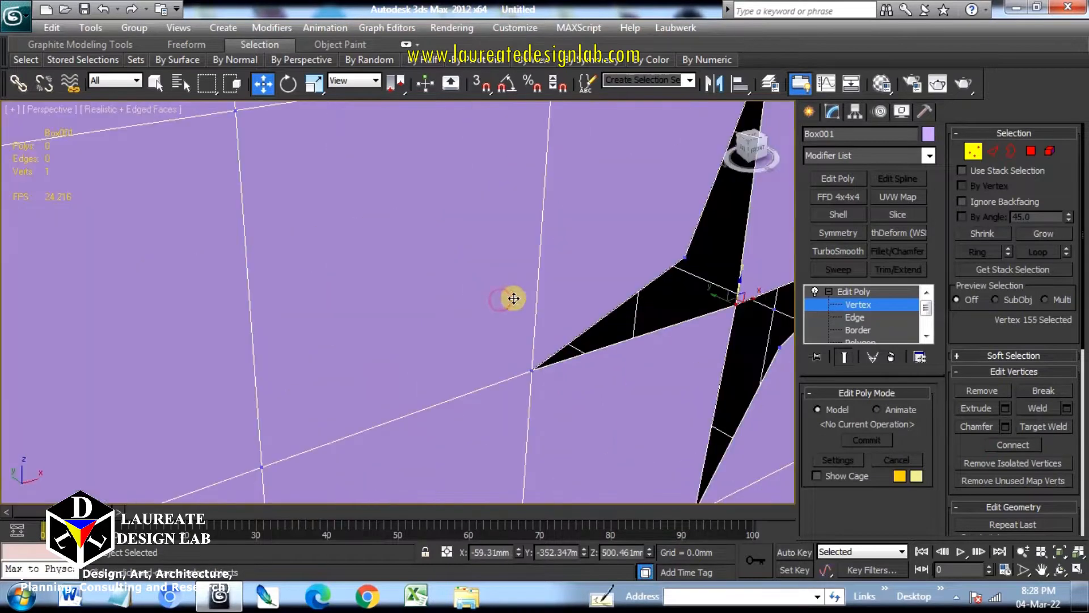
scroll(632, 301, down, 5)
Move the other two split vertices outward to complete the four-pointed opening in the side face
drag(584, 293, 609, 249)
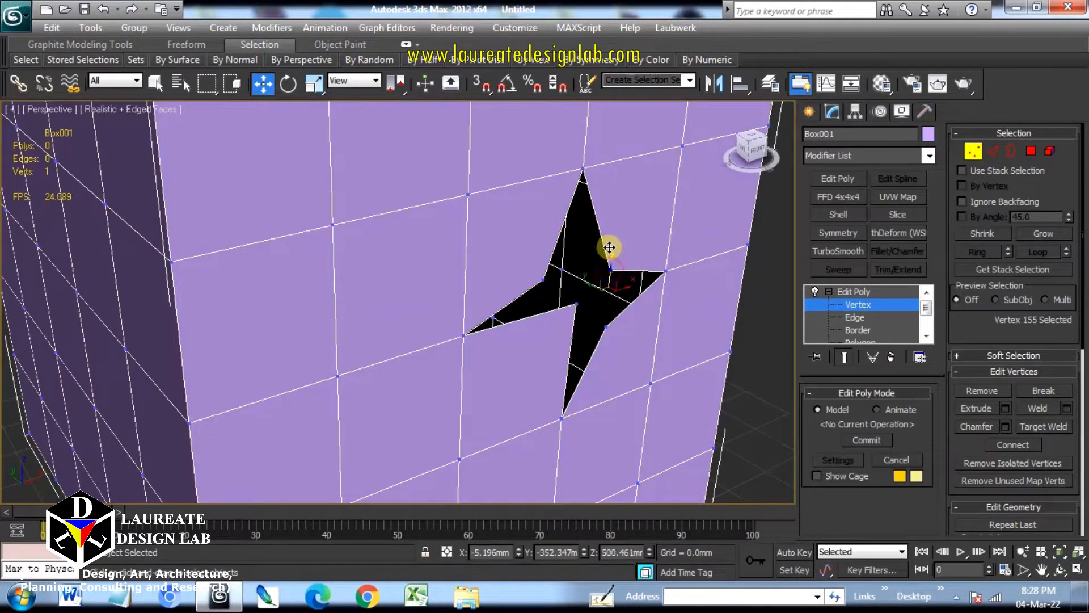
click(575, 304)
drag(578, 287, 569, 335)
alt+middle_drag(584, 334, 645, 316)
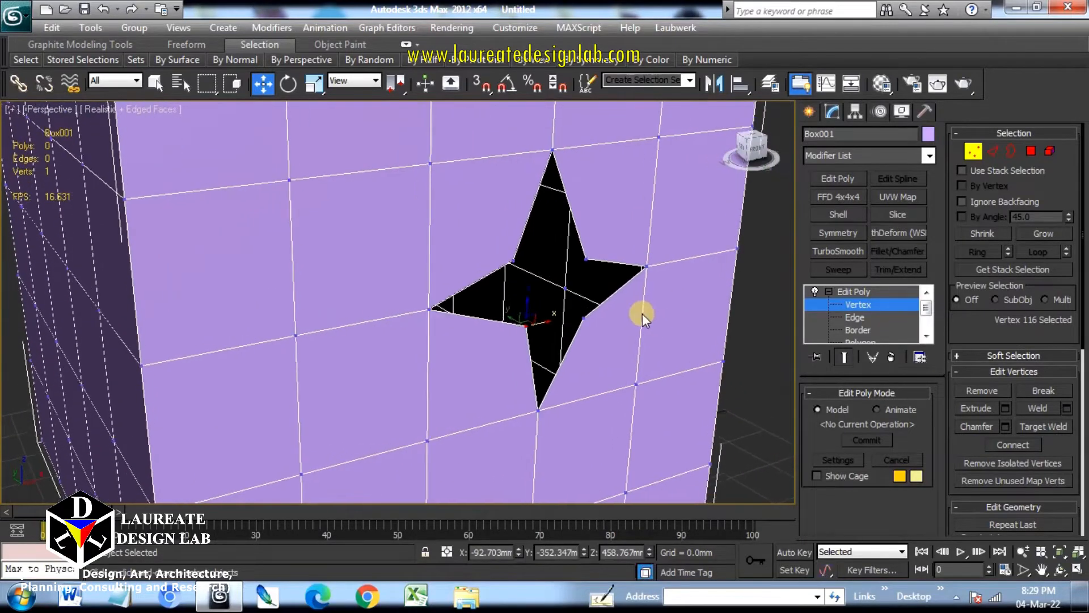
Connect the opening's upper tip vertex to its left tip and to its right tip with new edges
click(743, 350)
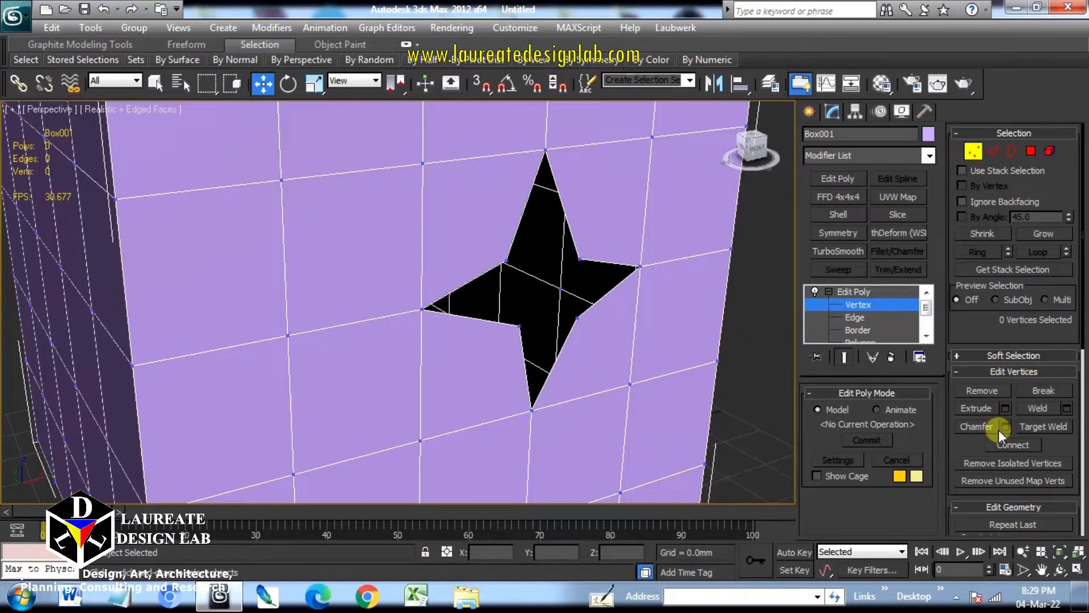
drag(976, 445, 976, 418)
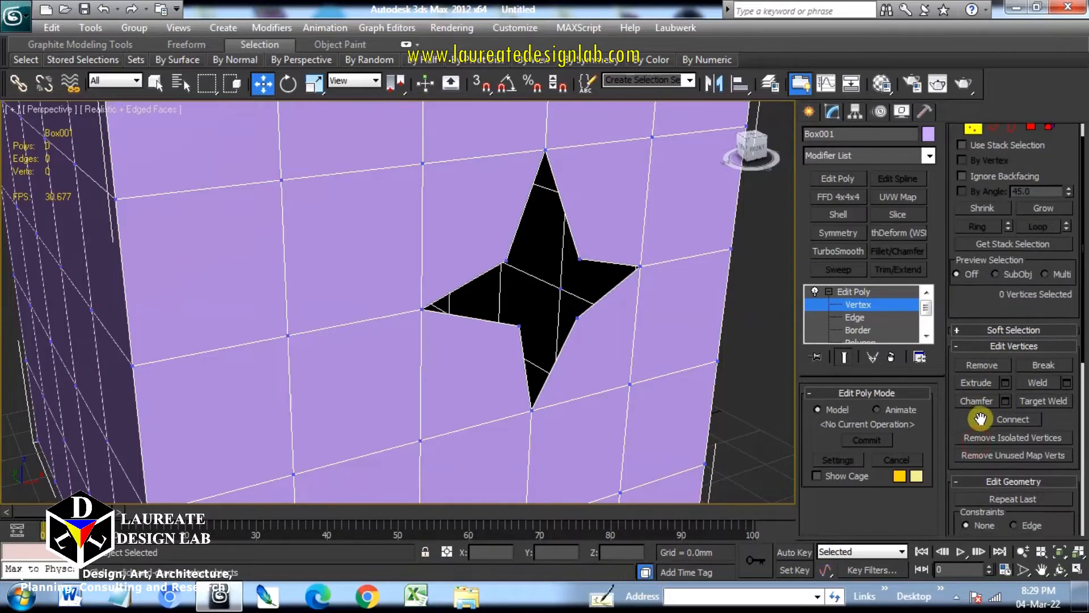
click(546, 149)
ctrl+click(420, 310)
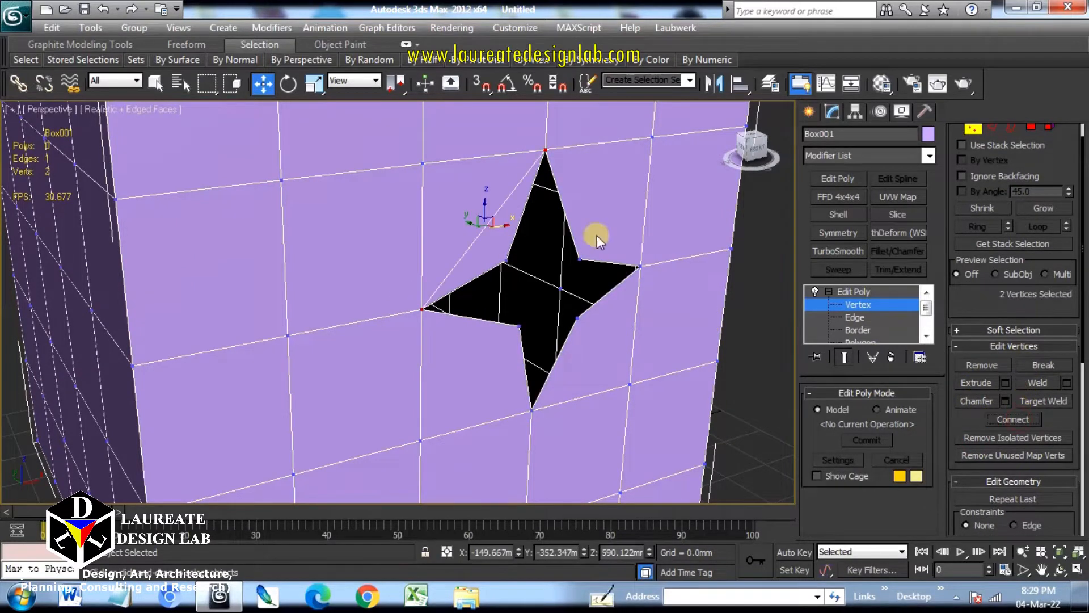
click(546, 151)
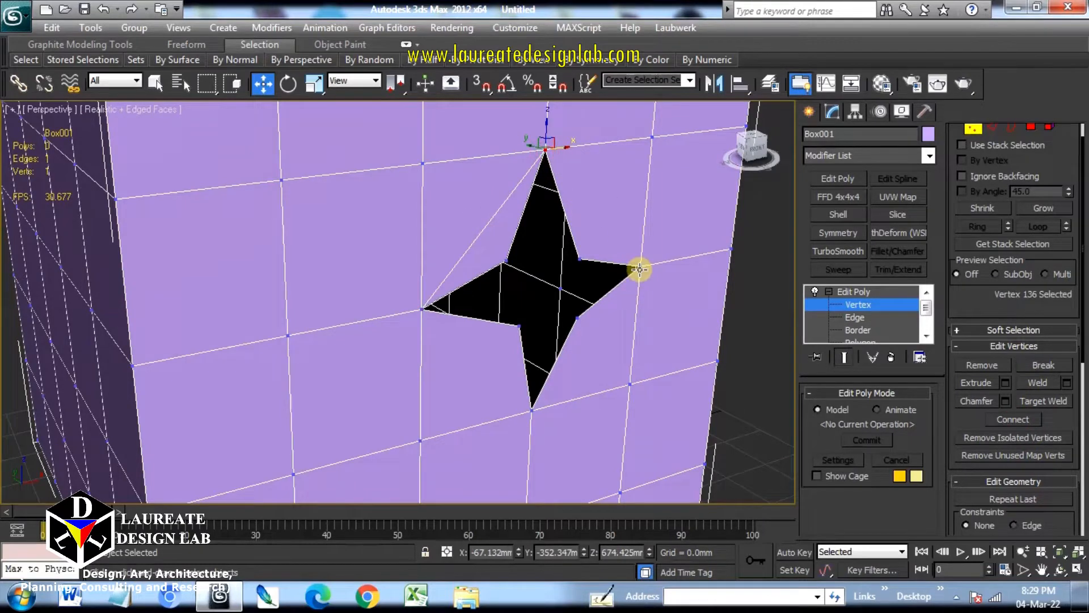
ctrl+click(639, 266)
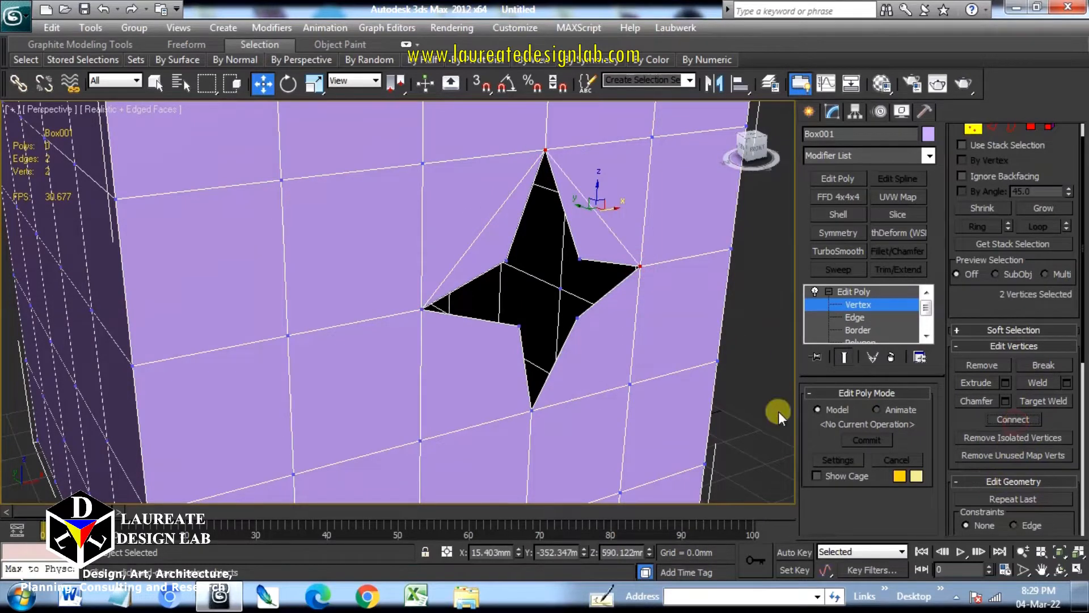
click(752, 376)
Turn on 3D snapping with Vertex as the only active snap type
click(482, 85)
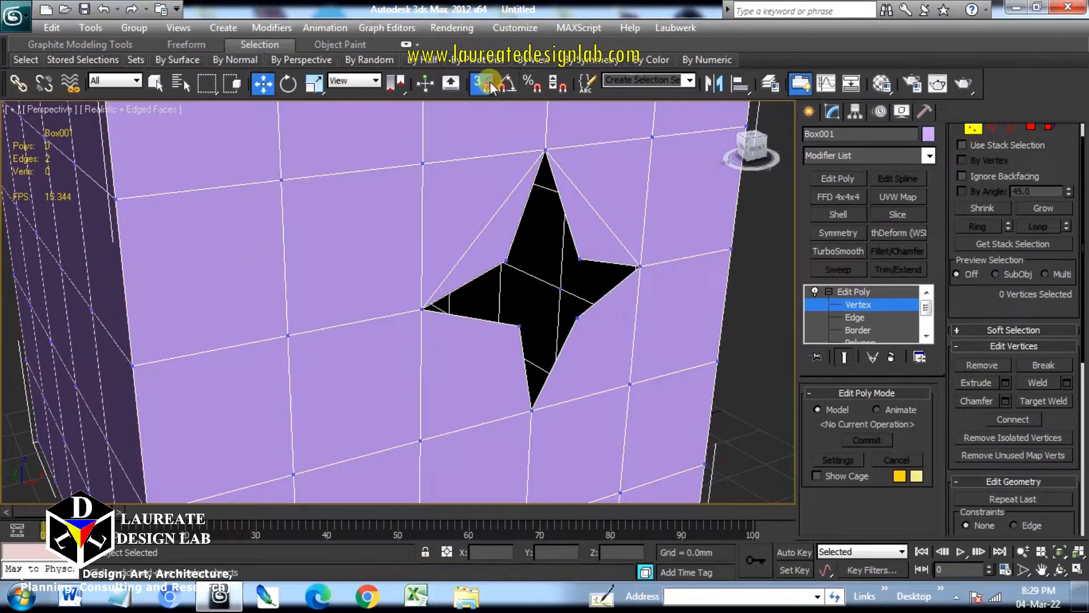
right_click(483, 86)
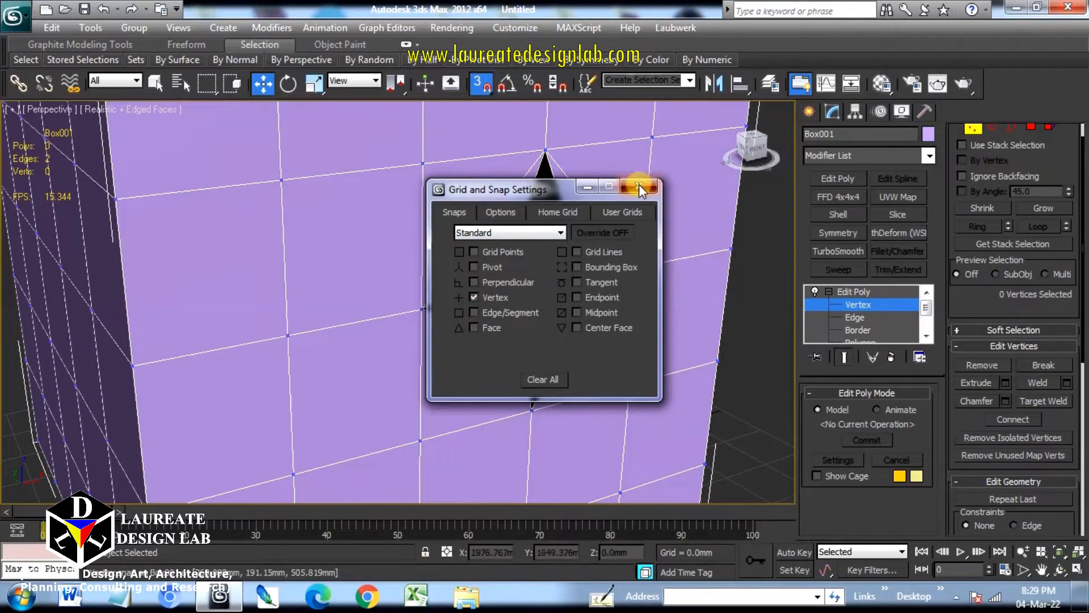
click(637, 187)
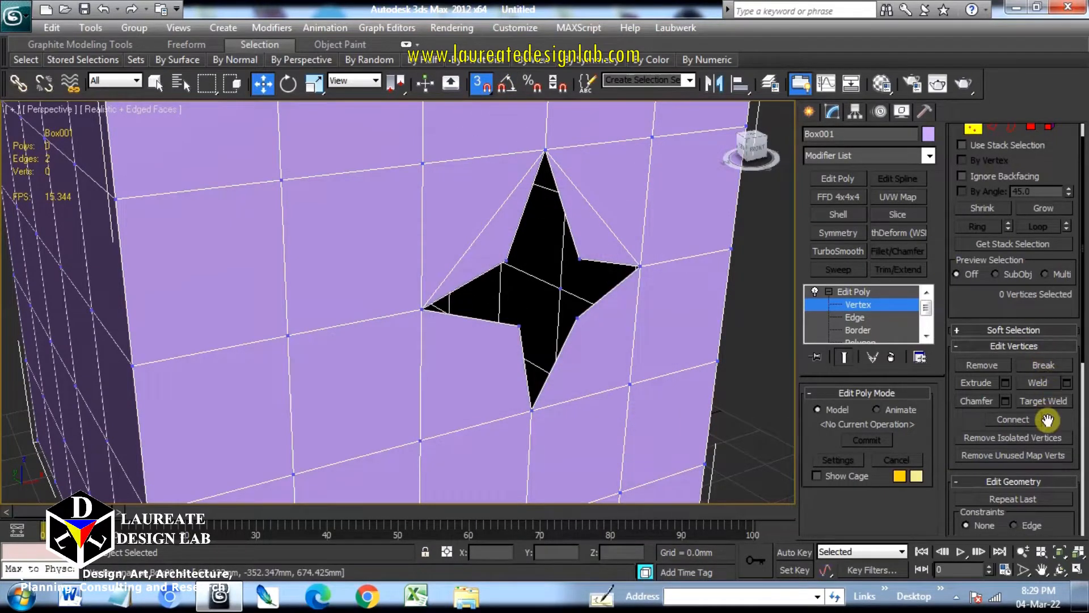
Cut new edges from the opening's left tip to its lower tip and on to its right tip
drag(1047, 424, 1011, 209)
click(1044, 444)
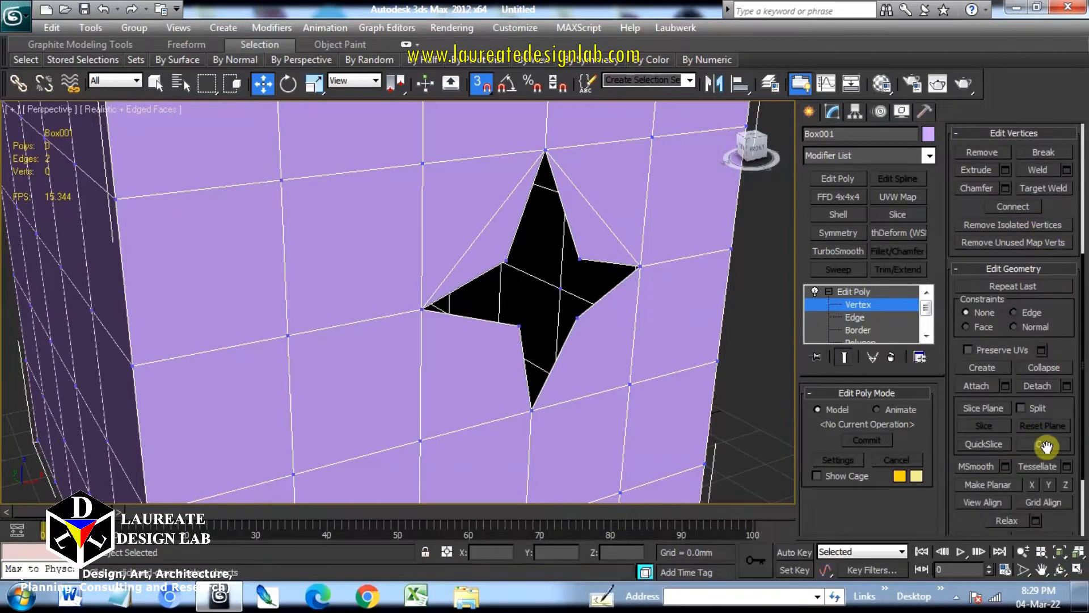
click(422, 309)
click(530, 404)
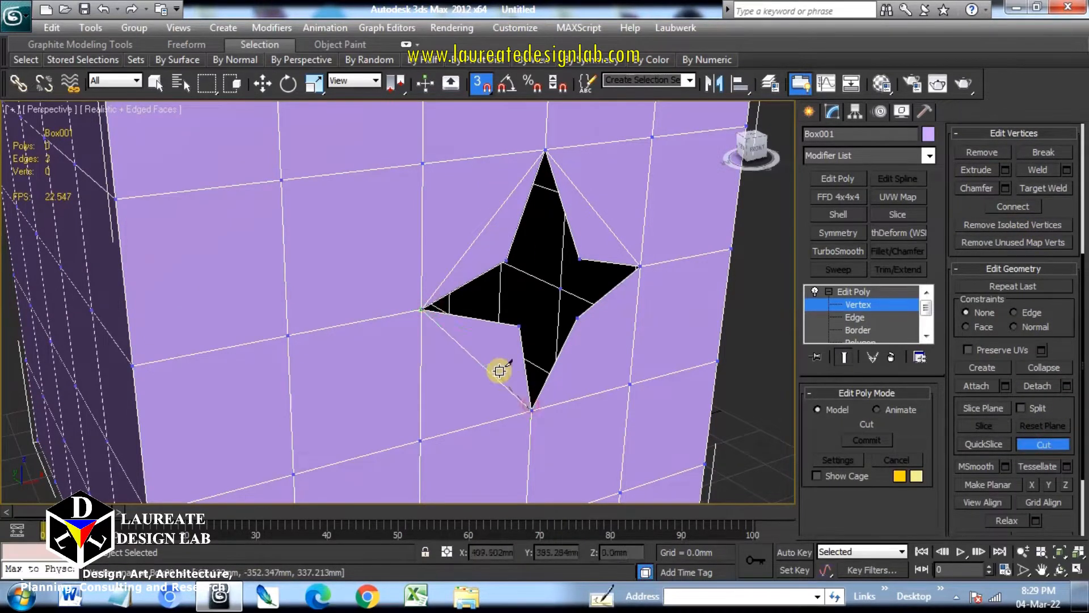
right_click(642, 268)
click(1059, 440)
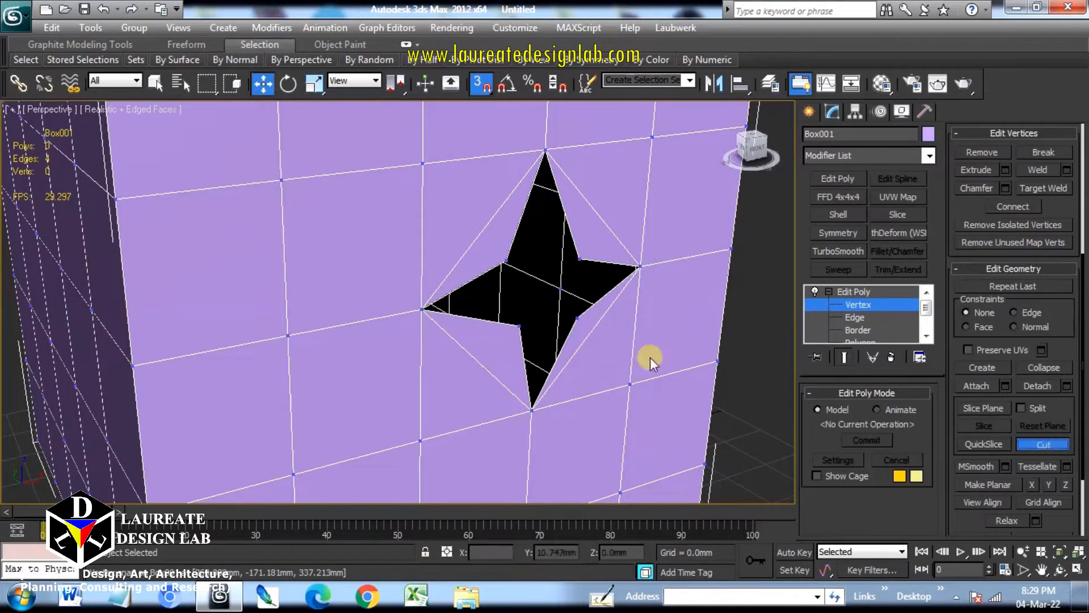
Turn off snapping, select the opening's four inner vertices and pull them about 118 mm outward from the side face
mouse_move(561, 307)
middle_down()
mouse_move(502, 305)
mouse_move(545, 312)
mouse_move(505, 295)
mouse_move(607, 313)
mouse_move(540, 287)
mouse_move(558, 301)
middle_up()
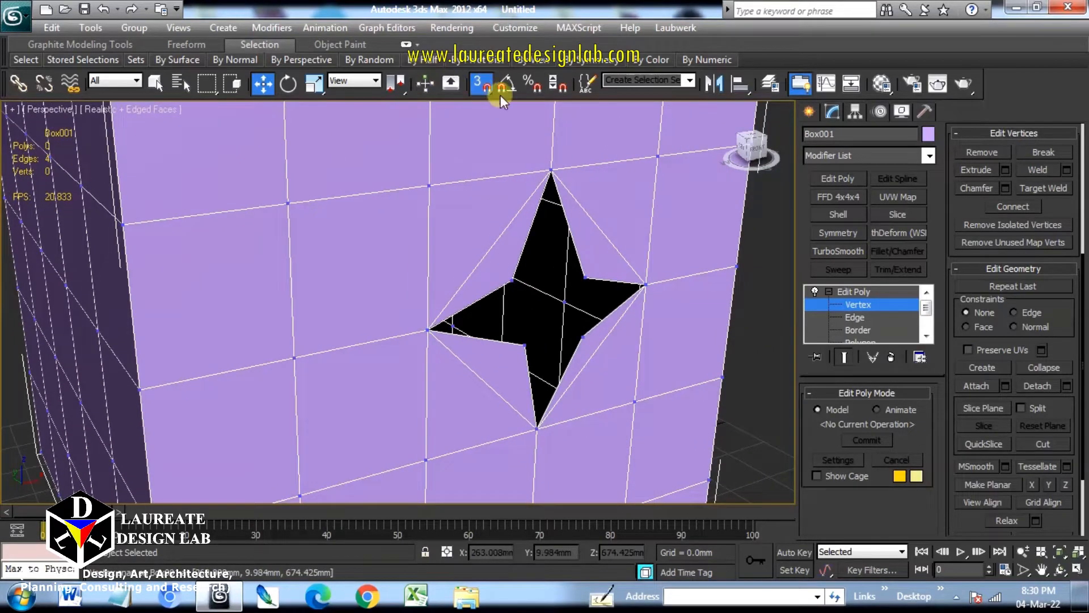
alt+middle_drag(532, 391, 561, 379)
drag(571, 356, 561, 301)
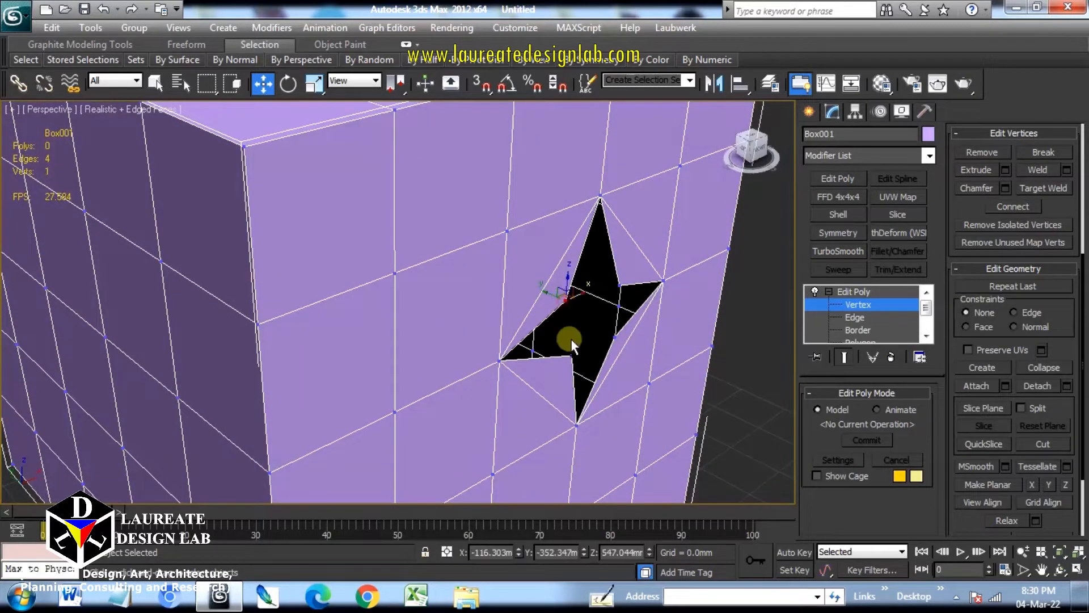
ctrl+click(571, 358)
ctrl+click(616, 337)
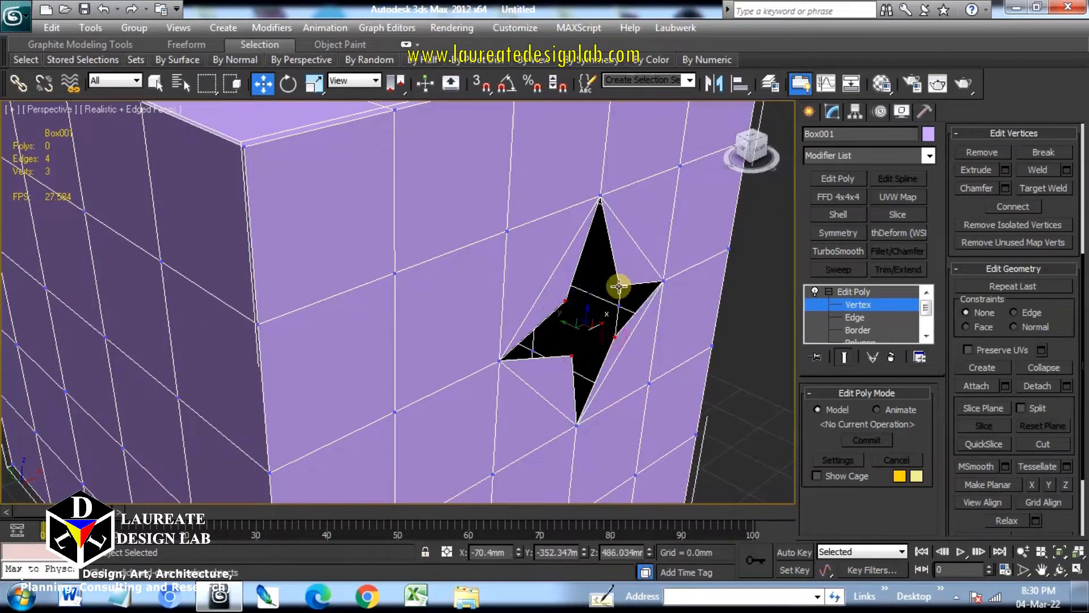
ctrl+click(618, 286)
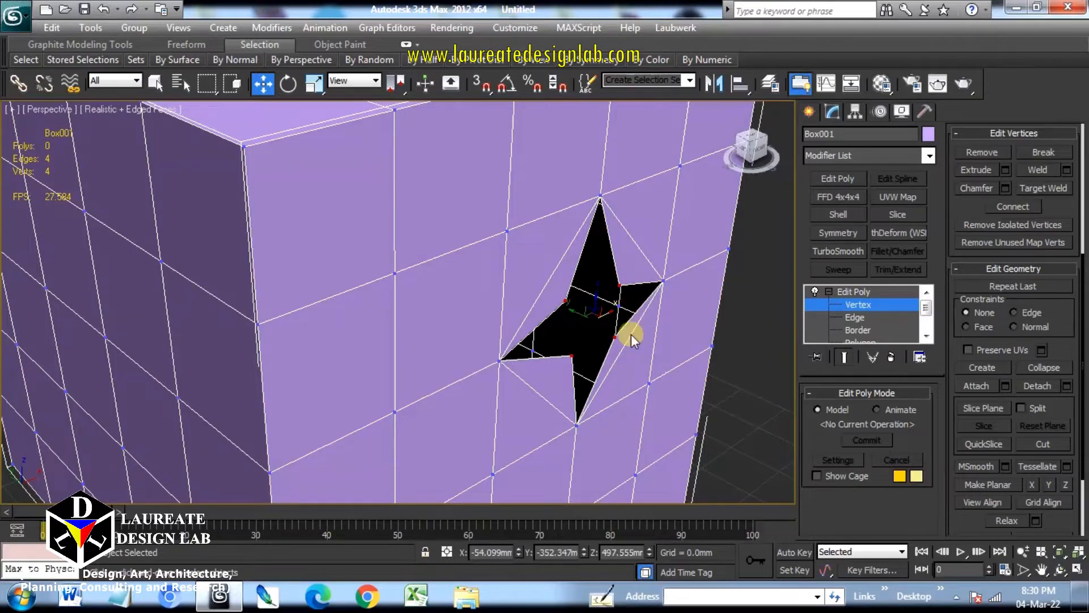
alt+middle_drag(618, 345, 634, 349)
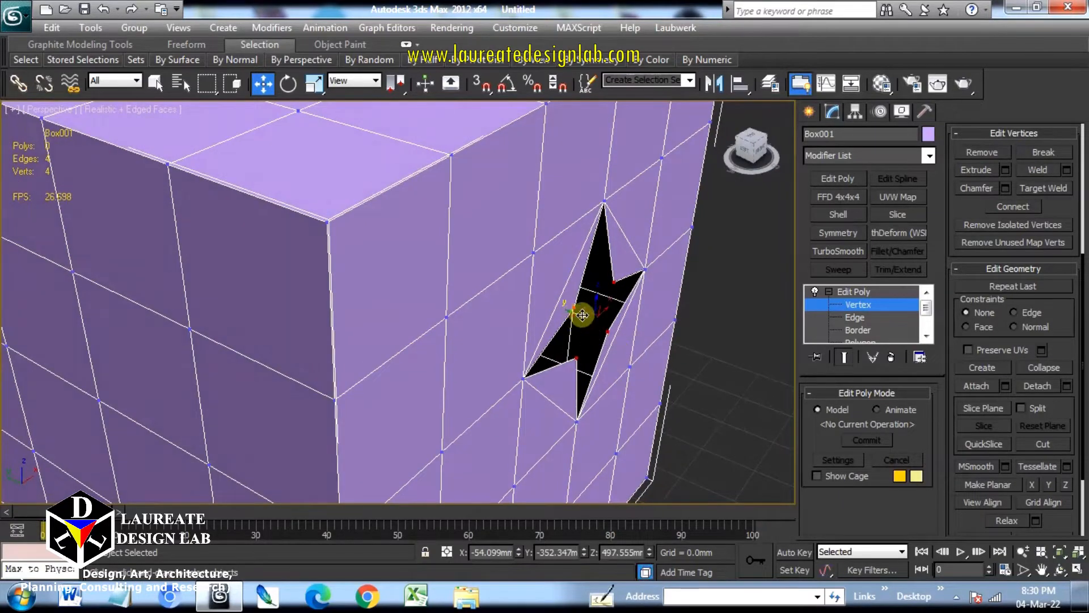
drag(583, 315, 657, 356)
Cut an edge across the upper-left flap and another across the lower-left flap of the opening, near their tips
alt+middle_drag(656, 356, 595, 335)
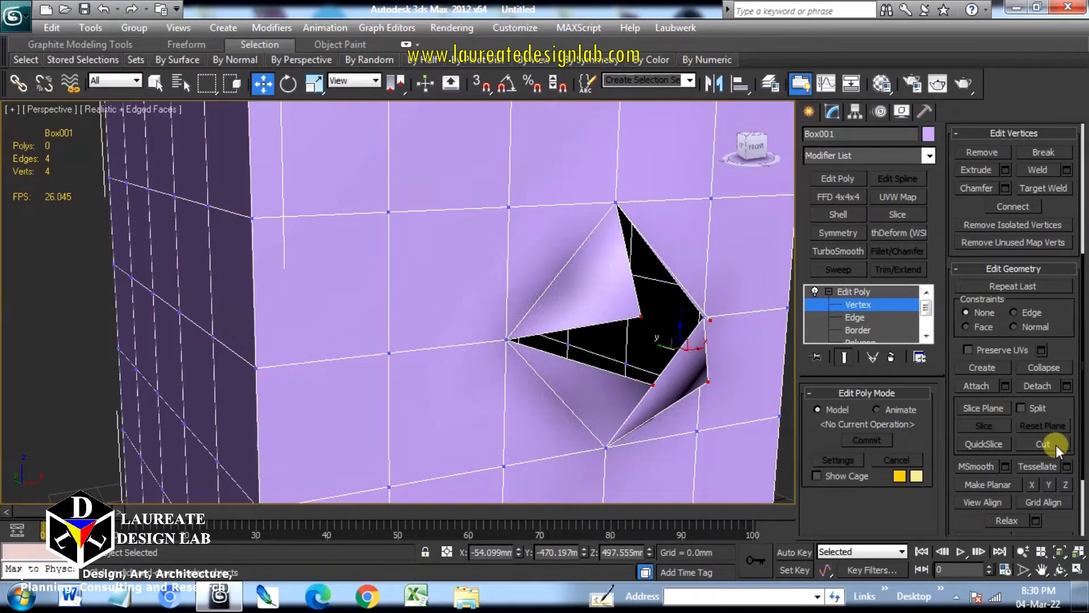
click(1056, 445)
click(579, 328)
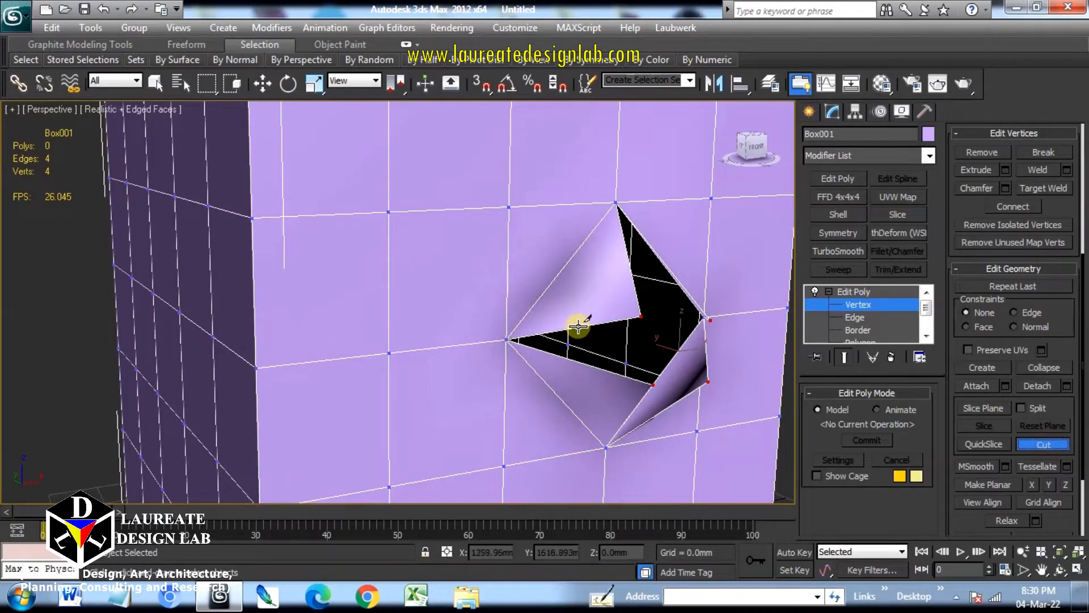
right_click(628, 266)
alt+middle_drag(655, 285, 625, 284)
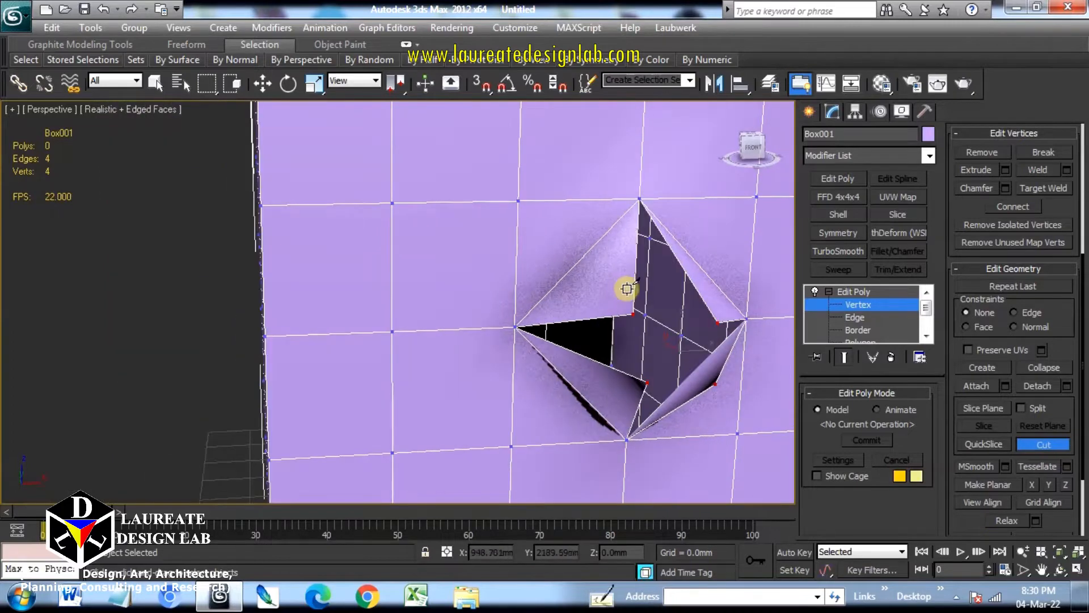
click(634, 259)
click(579, 320)
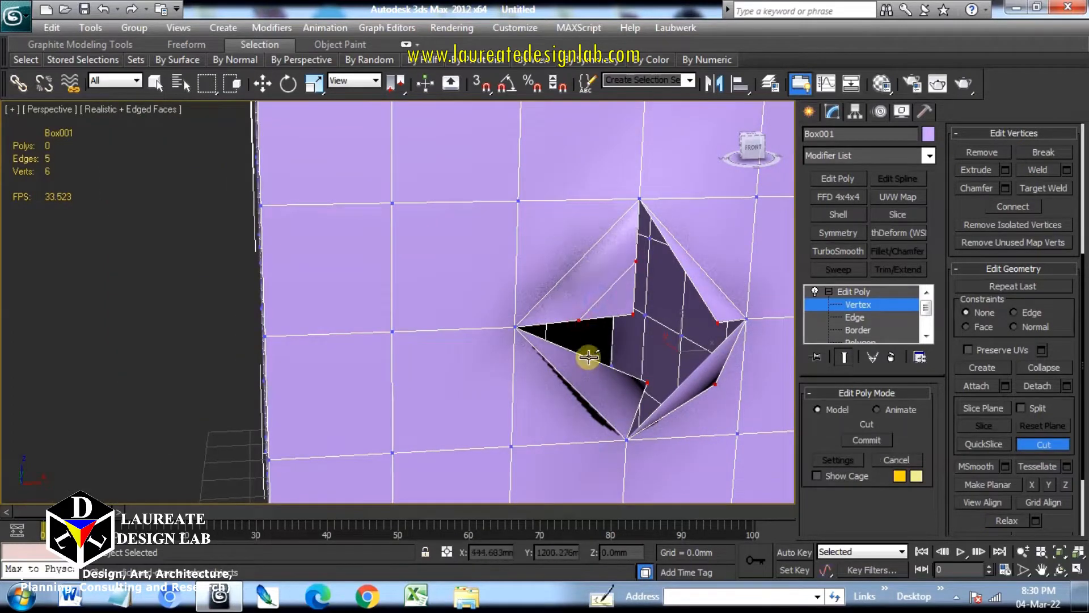
click(636, 410)
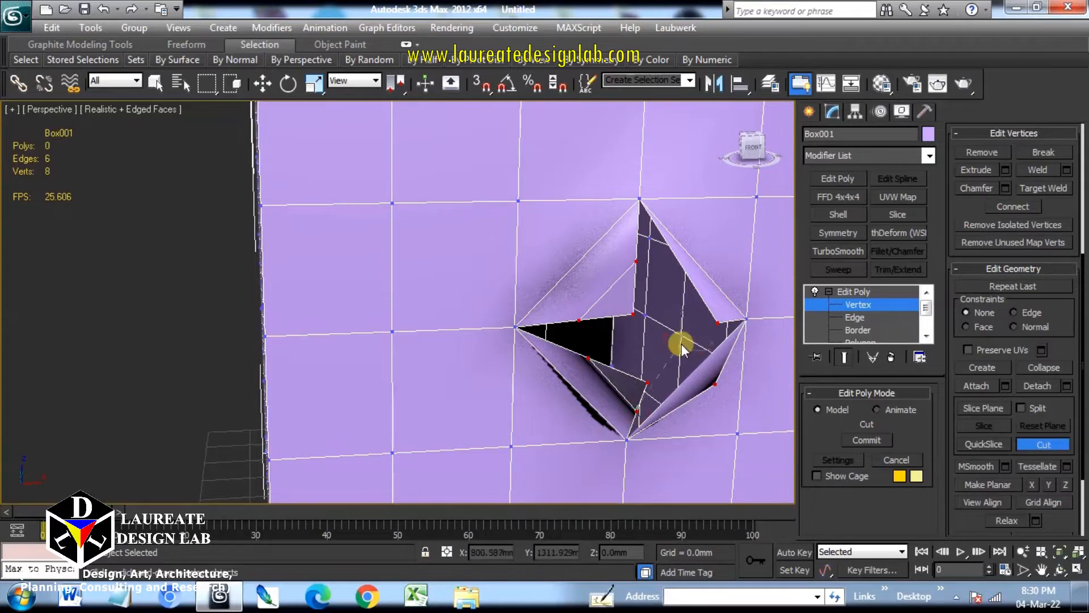
Cut an edge across the upper-right flap and another across the lower-right flap, then end the Cut tool
alt+middle_drag(688, 321, 620, 299)
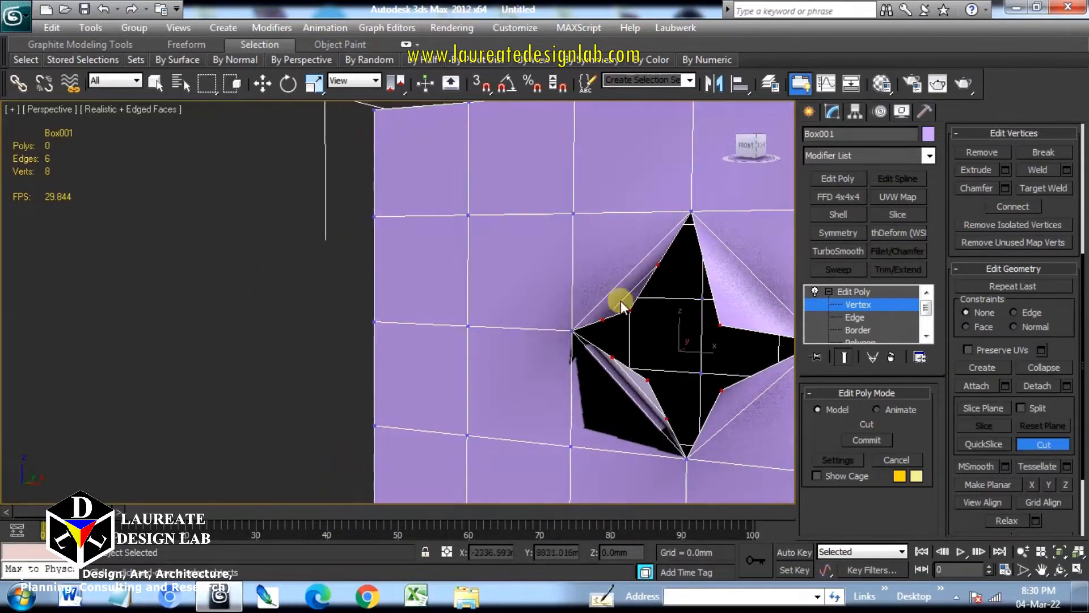
click(709, 283)
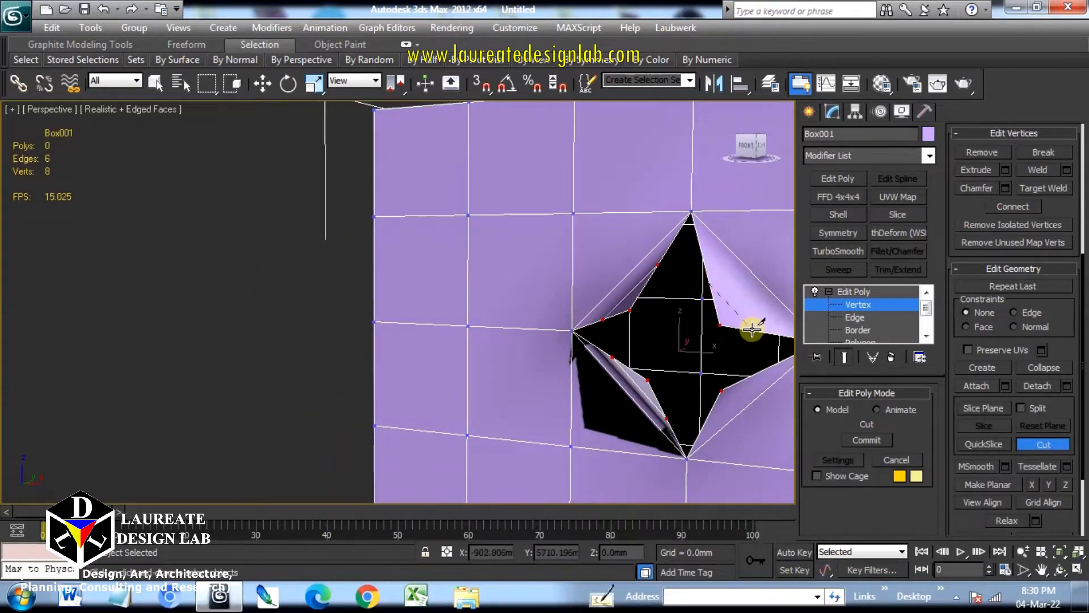
click(751, 330)
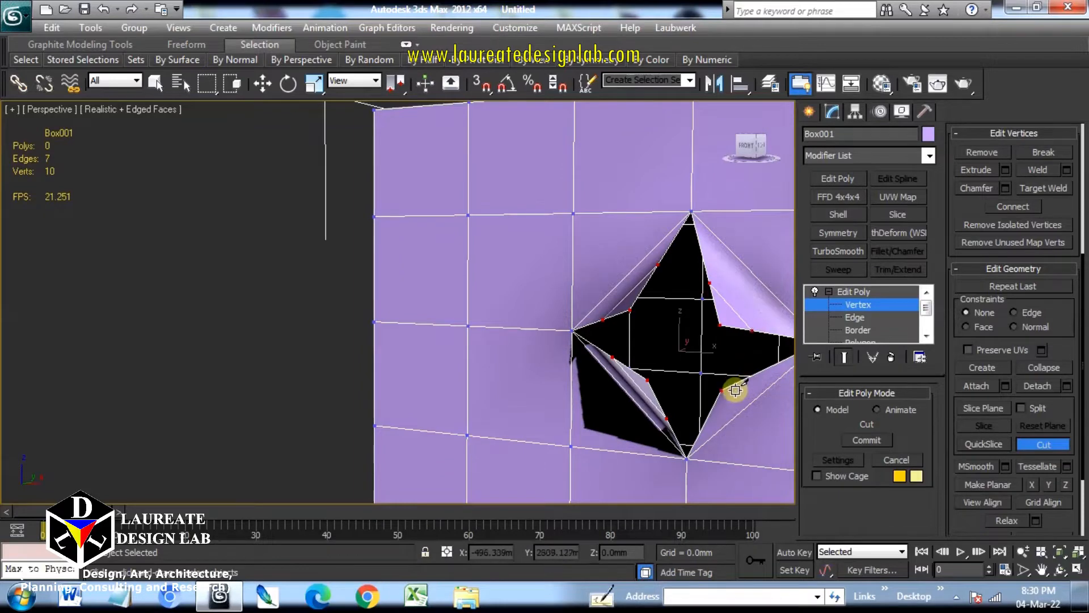
alt+middle_drag(735, 389, 721, 363)
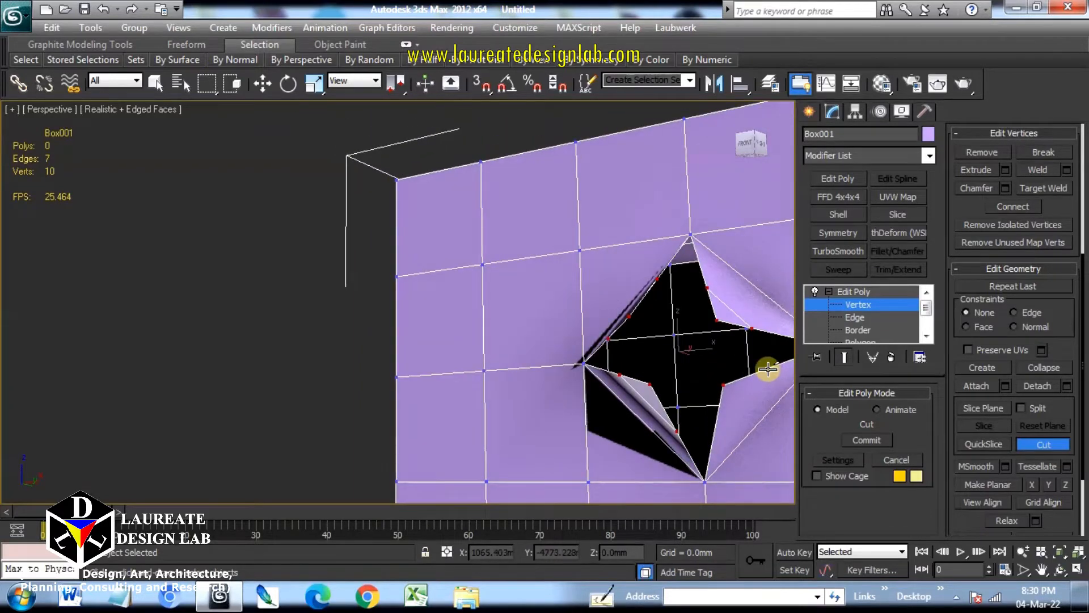
click(719, 418)
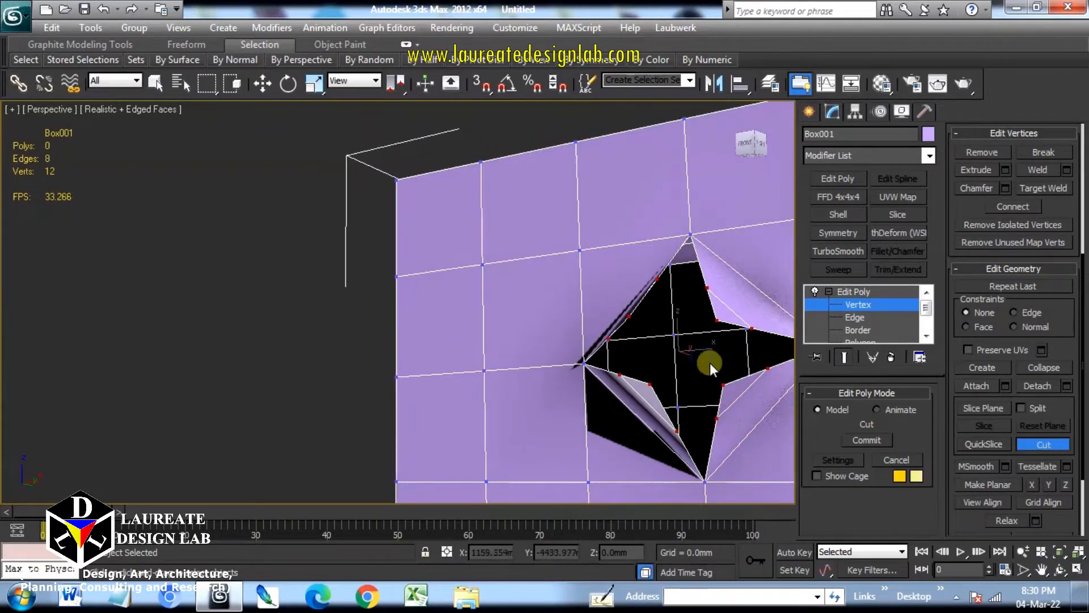
alt+middle_drag(710, 363, 788, 413)
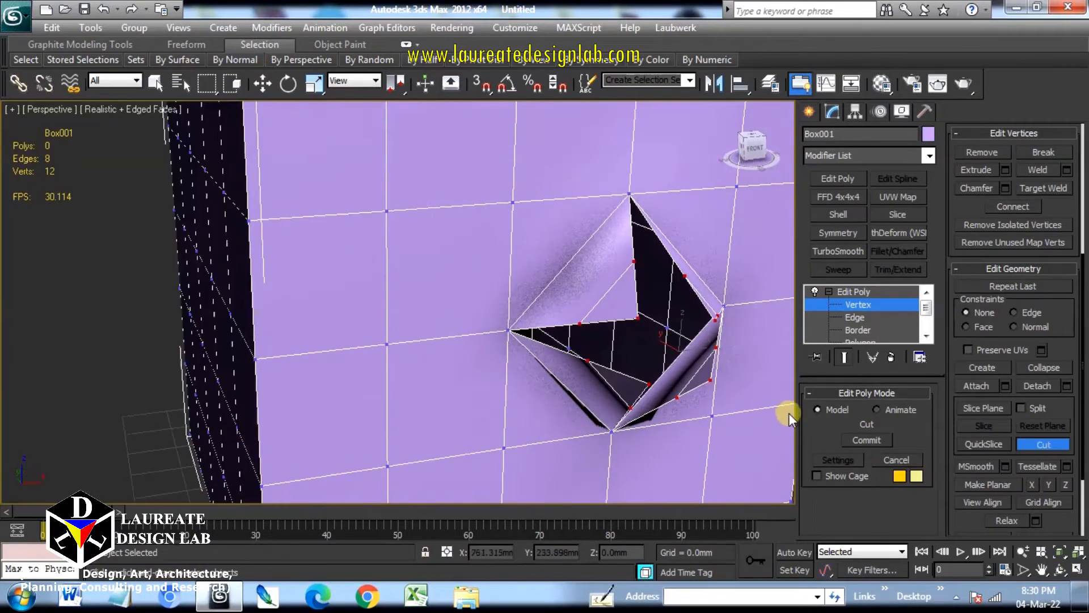
click(1061, 446)
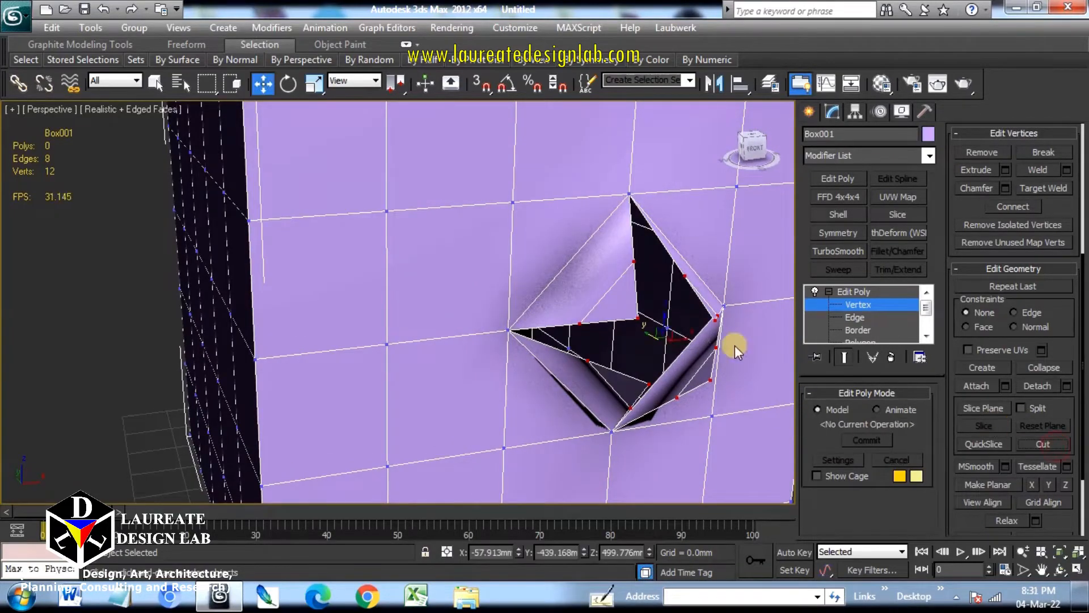
Select the four protruding flap tip vertices from the top view and scale them up so the tips splay outward
alt+middle_drag(734, 345, 721, 389)
key(t)
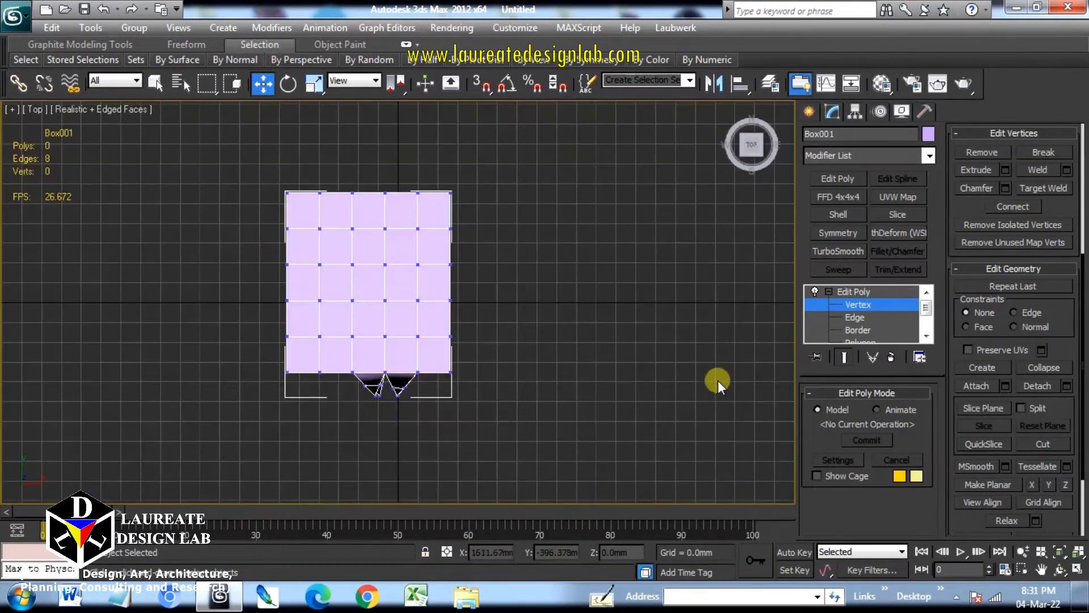
scroll(469, 418, up, 5)
drag(513, 427, 401, 384)
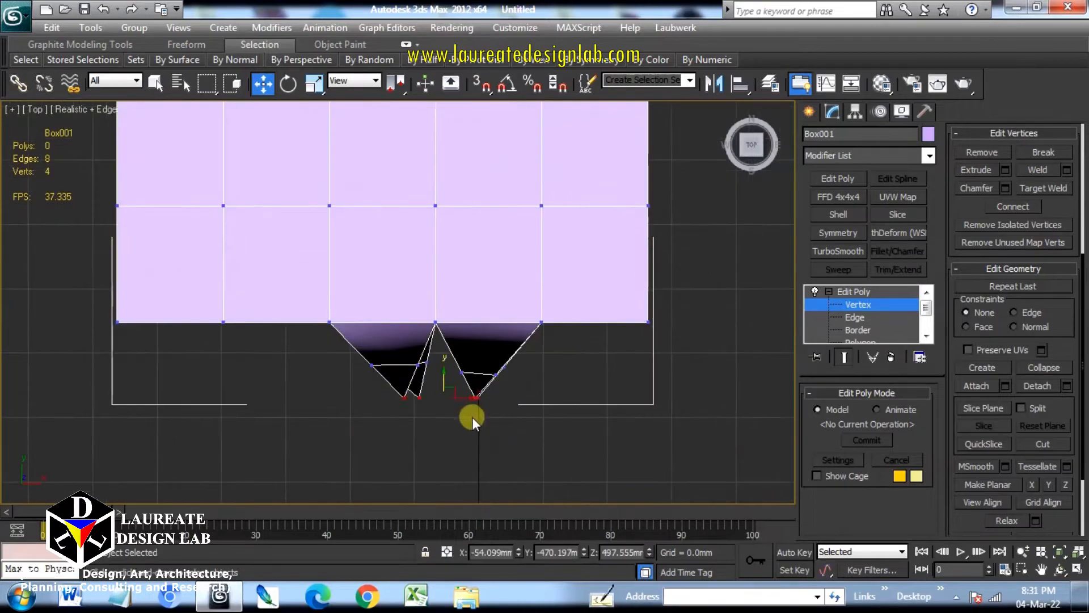
alt+middle_drag(472, 423, 527, 306)
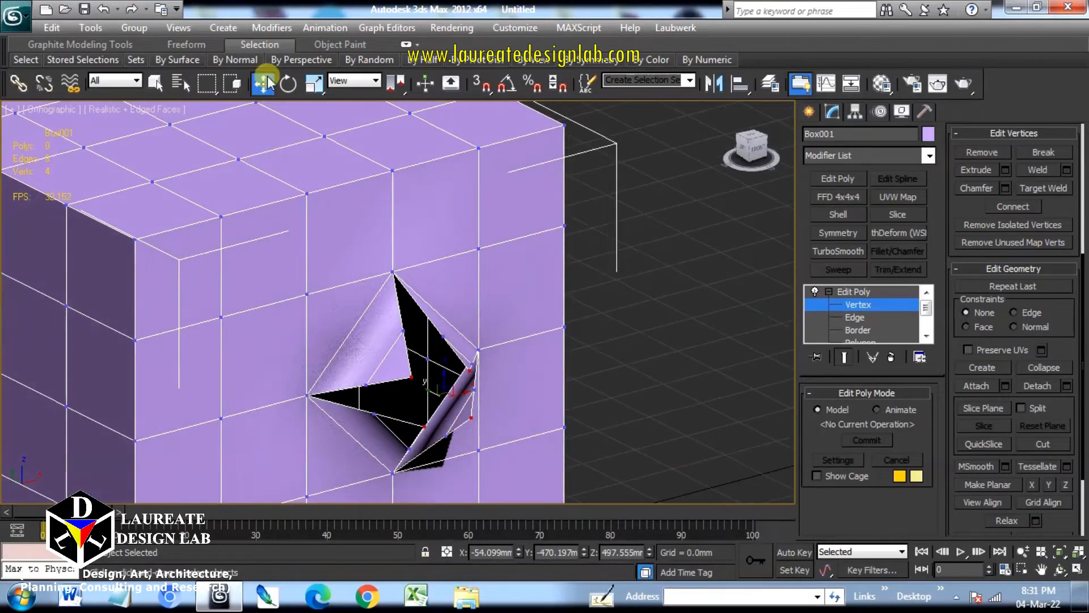
click(316, 89)
drag(443, 392, 464, 214)
middle_drag(464, 214, 620, 284)
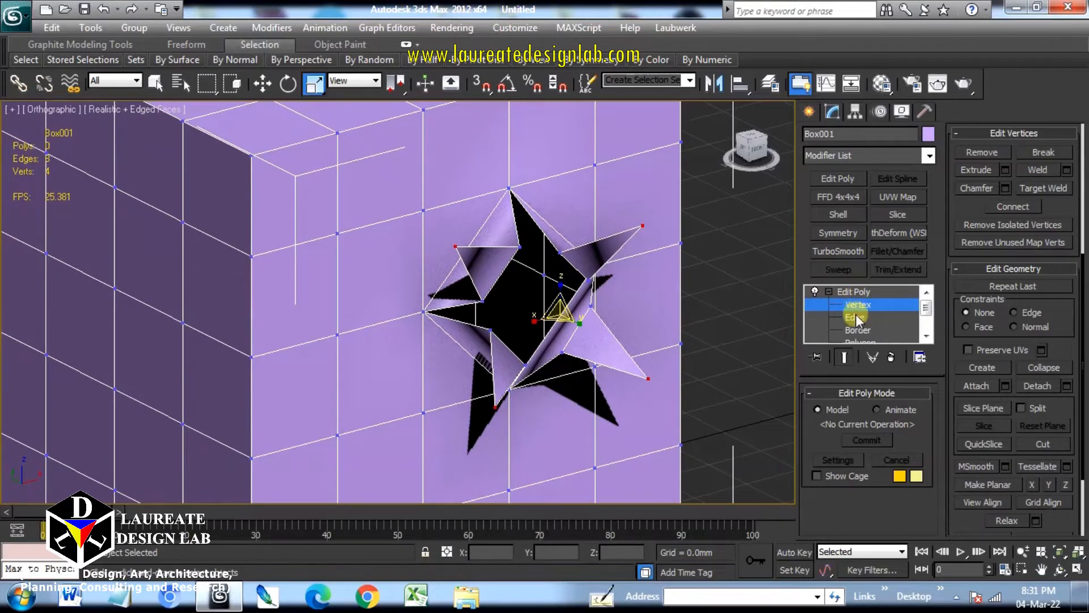
Convert to edge selection and extrude the eight flap tip edges with a height of about 49.6 mm and a width of 17.44 mm
drag(947, 160, 969, 434)
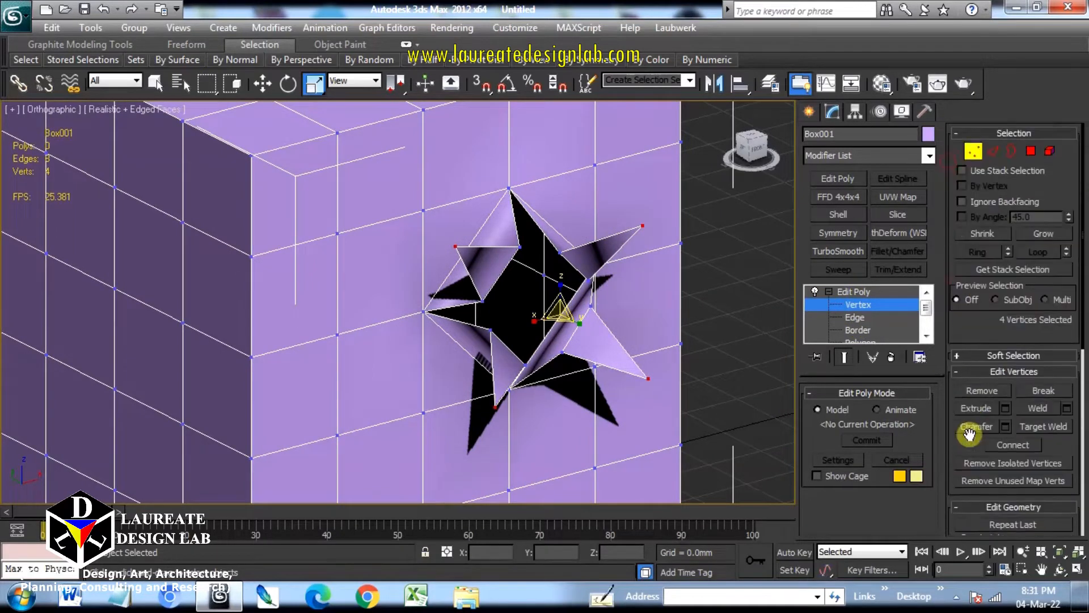
click(994, 151)
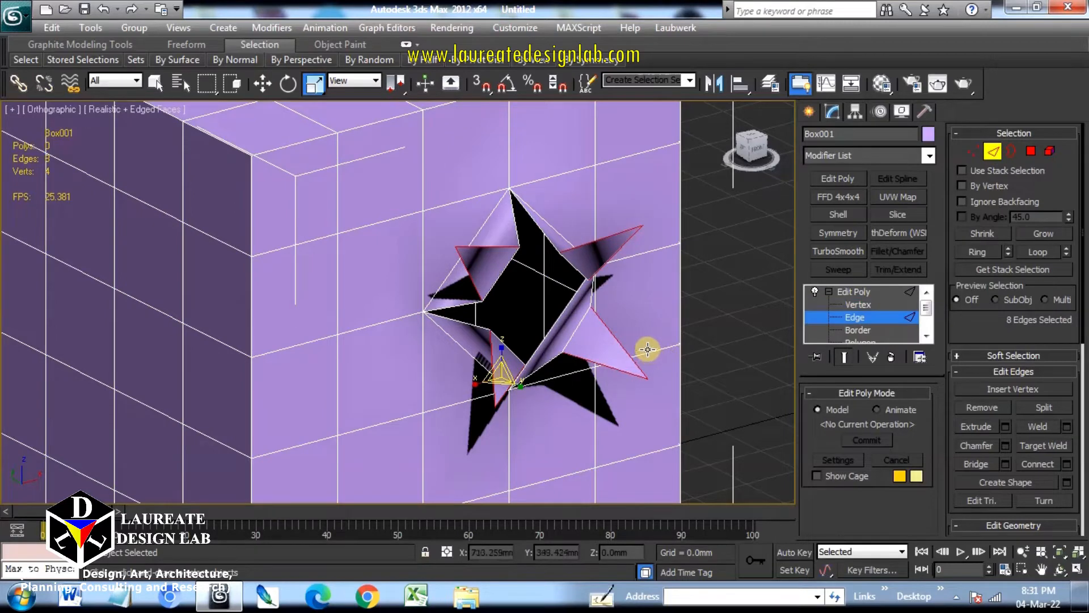
click(1007, 426)
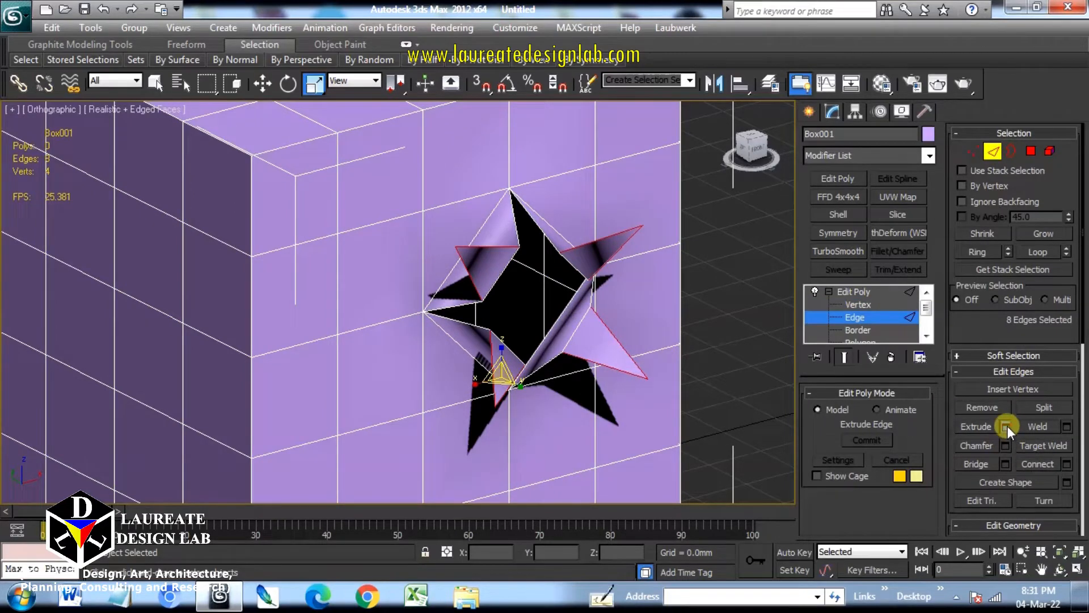
drag(417, 315, 446, 386)
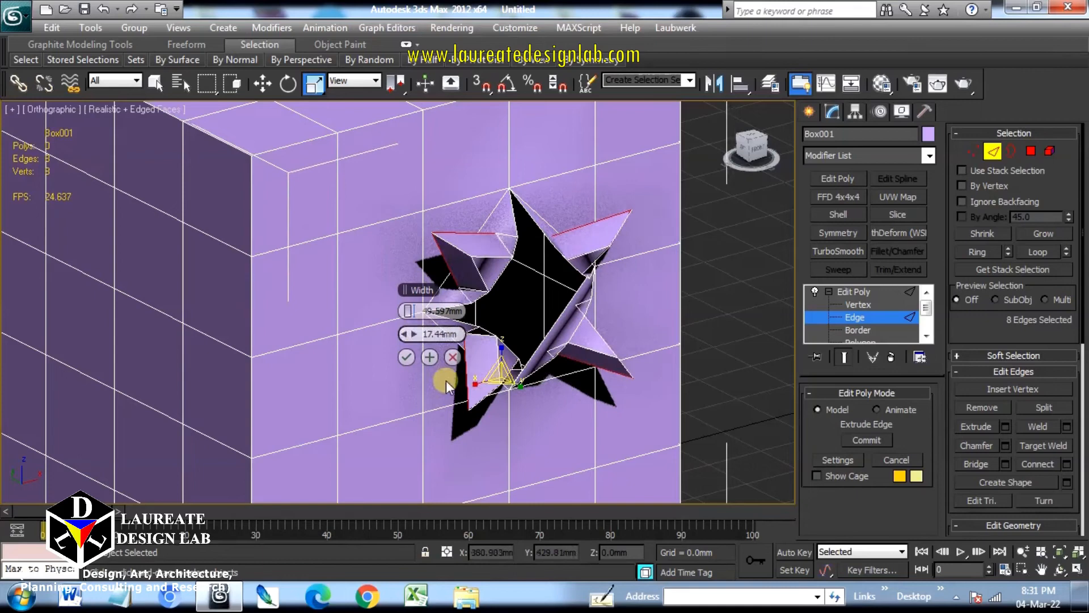
click(405, 358)
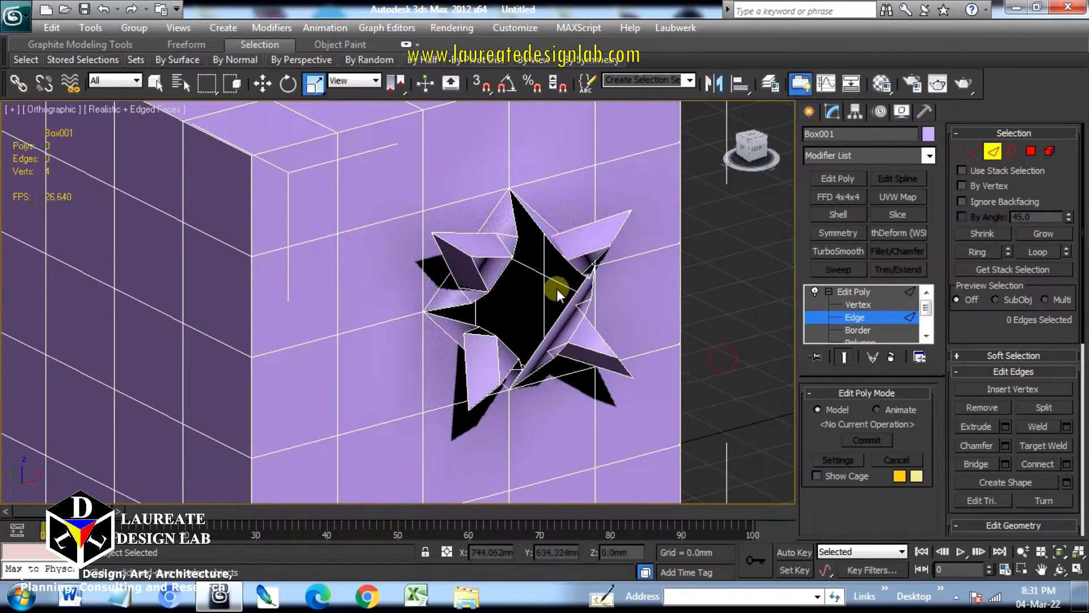
Select the top edges of the two upper flaps and extend copies of them outward into new faces, ending in upright panels
alt+middle_drag(555, 340, 561, 314)
click(468, 282)
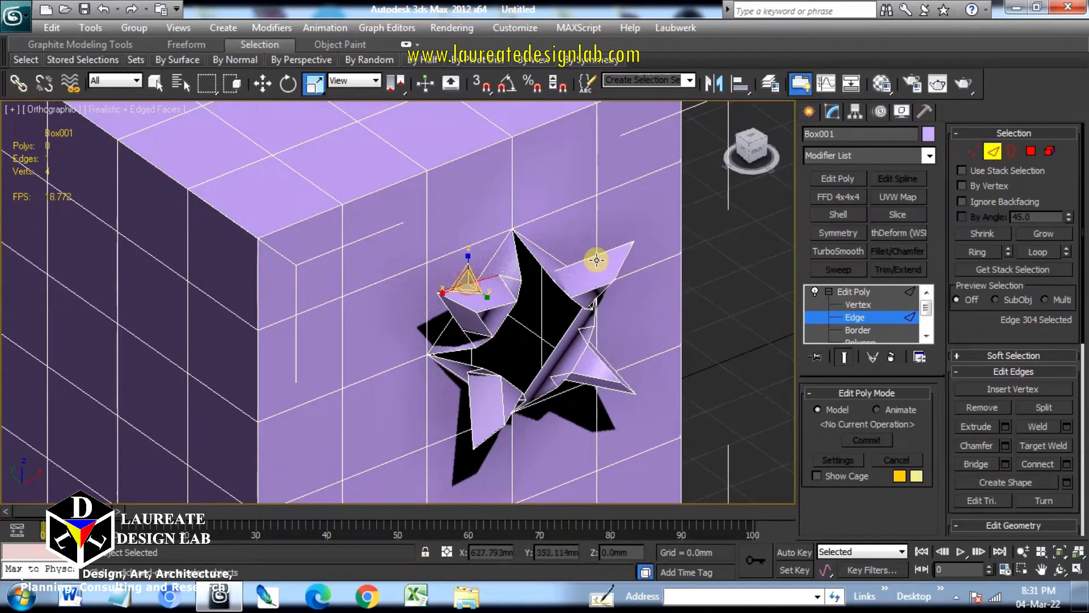
ctrl+click(594, 255)
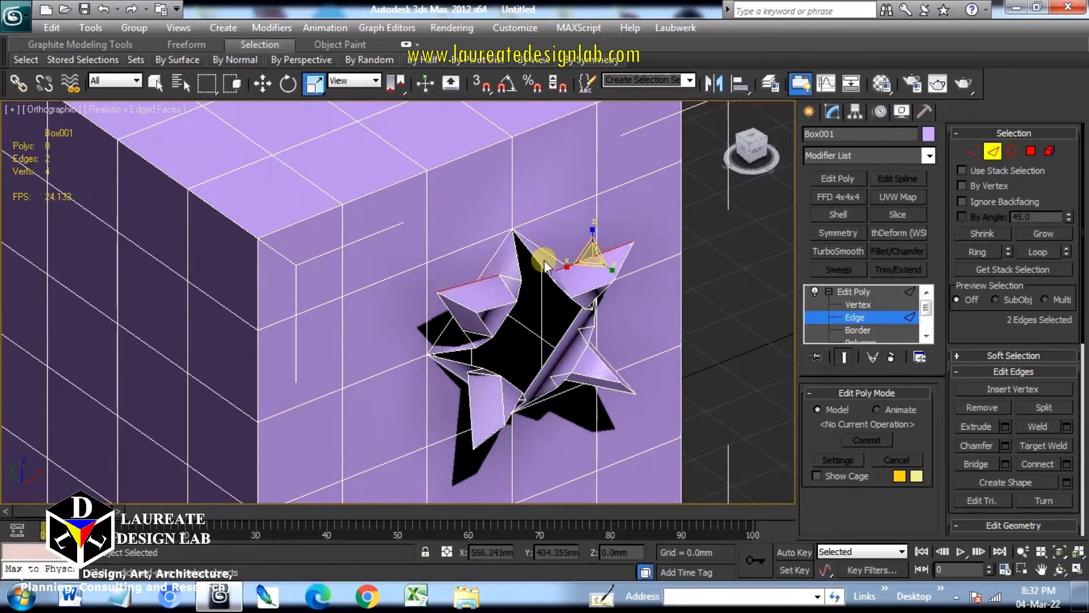
key(w)
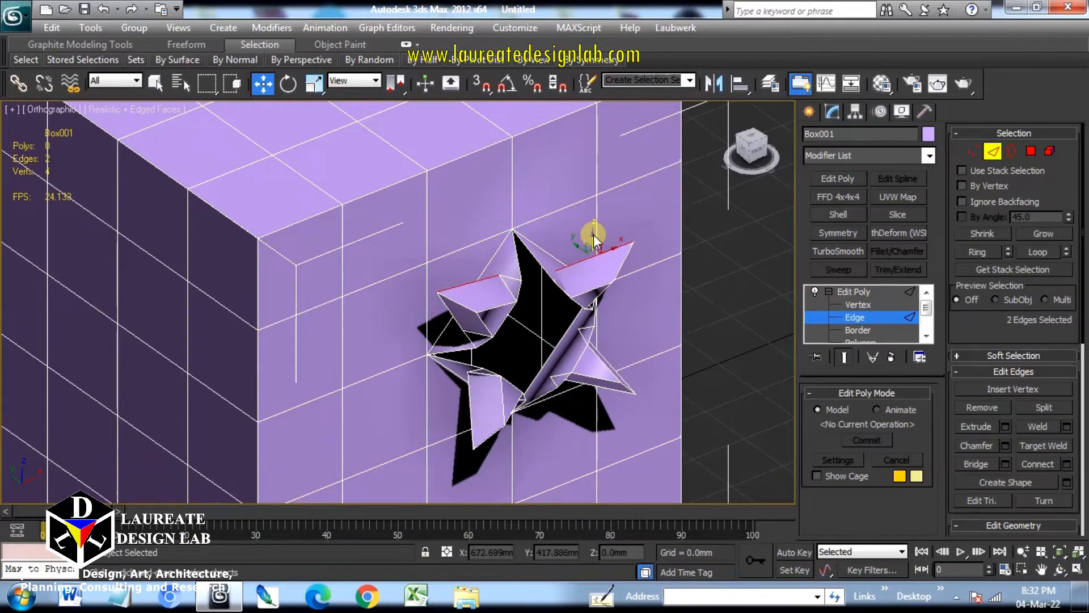
shift+drag(594, 241, 664, 165)
middle_drag(598, 233, 581, 267)
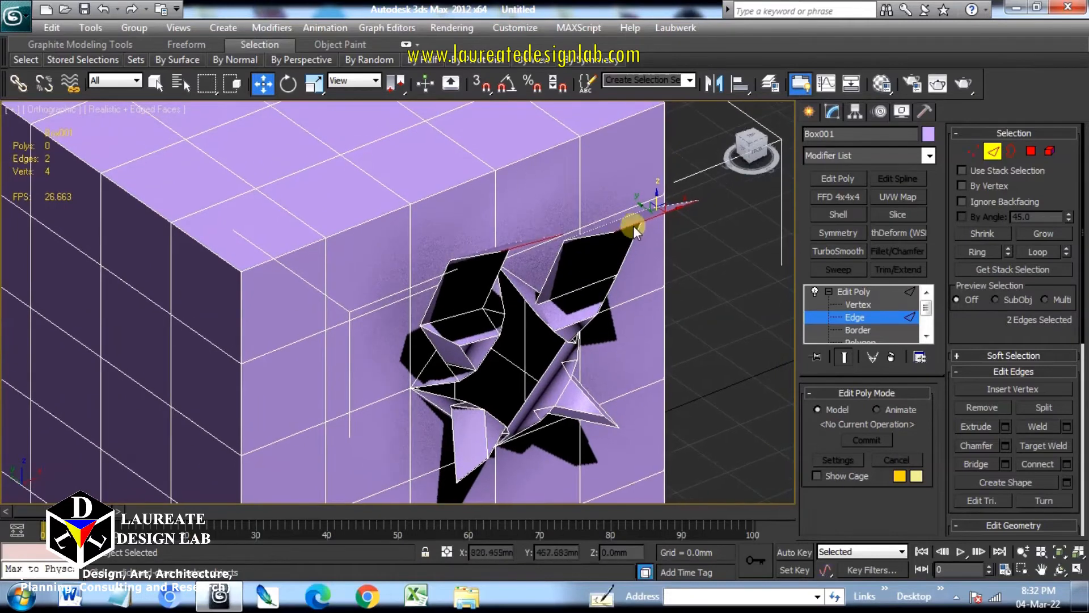
drag(656, 197, 654, 127)
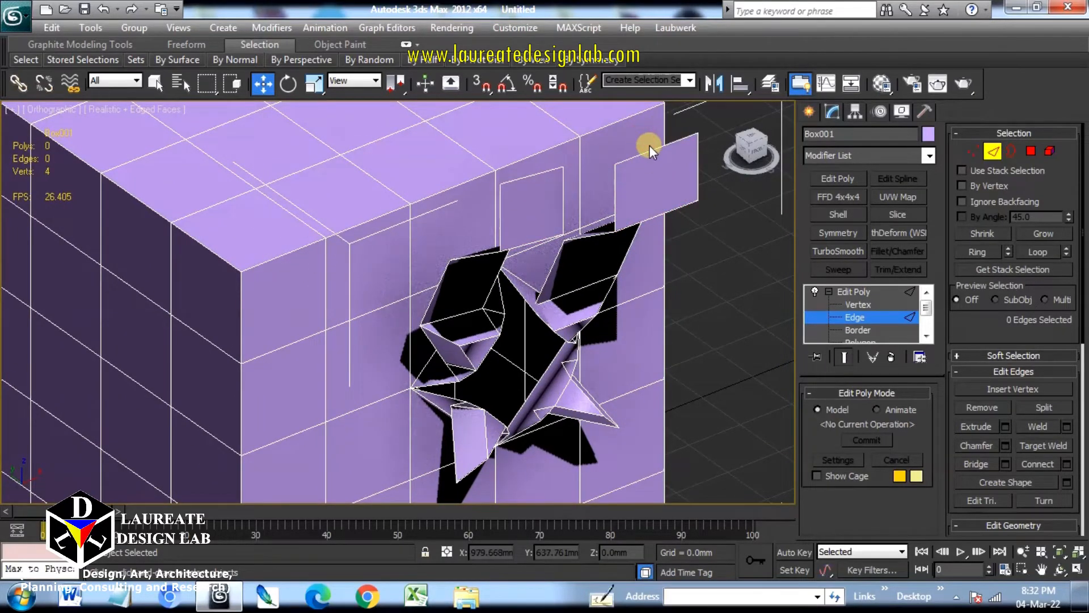
Extend the top edges of both upright panels outward into narrow, nearly horizontal lips, then clear the selection
middle_drag(744, 186, 705, 203)
click(705, 203)
click(639, 154)
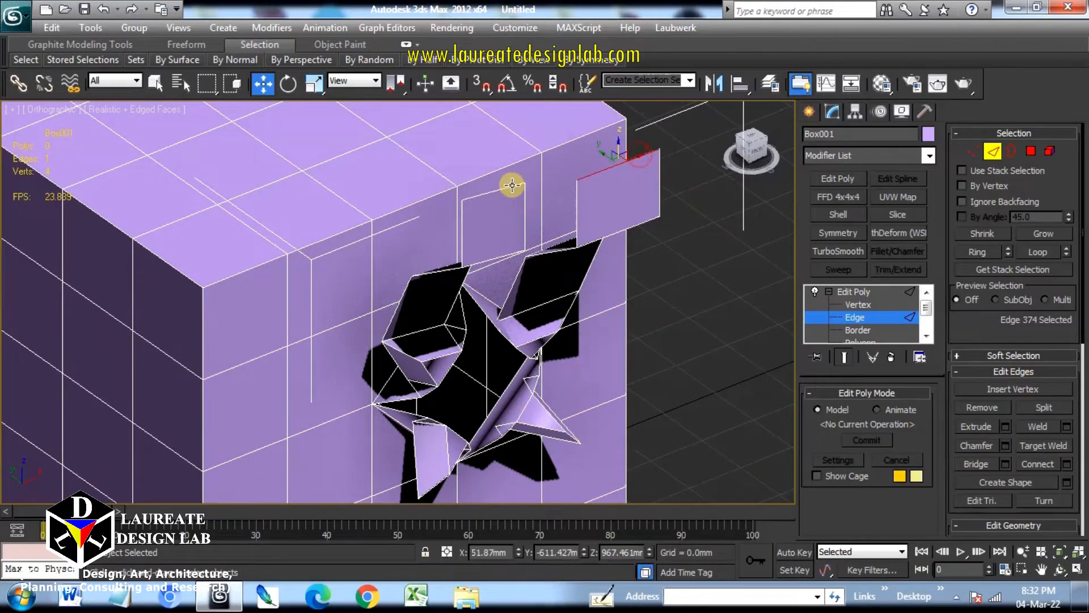
ctrl+click(511, 187)
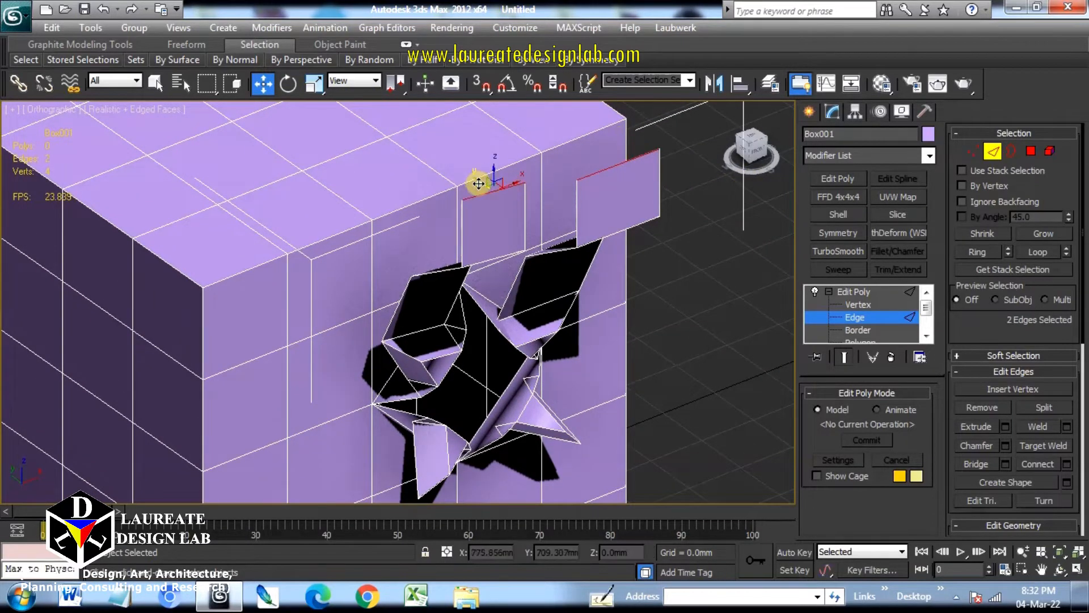
shift+drag(479, 183, 506, 191)
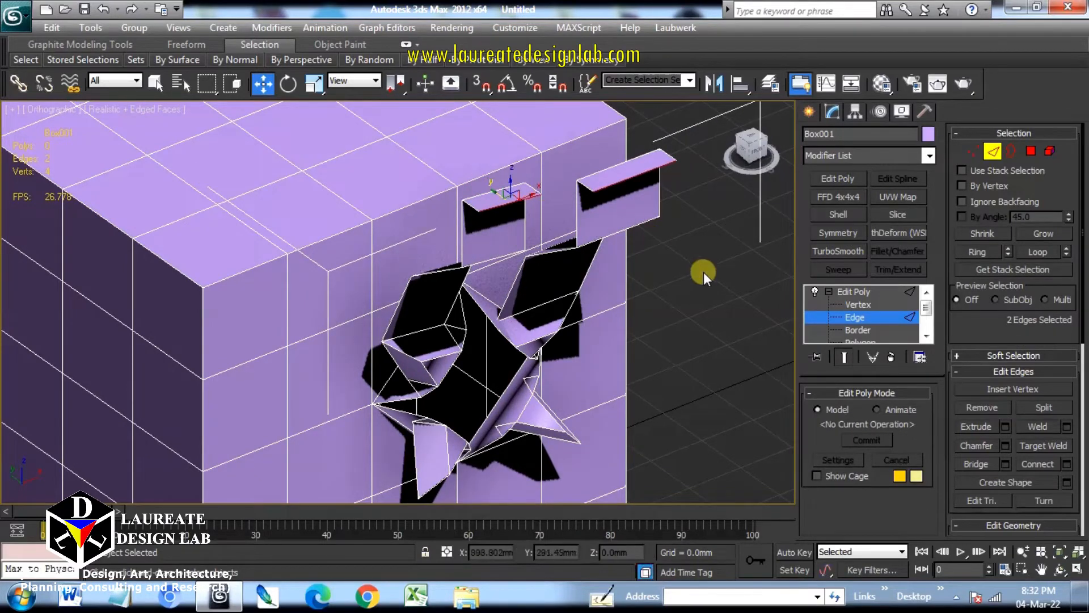
click(675, 275)
middle_drag(656, 278, 705, 292)
scroll(674, 277, down, 4)
scroll(661, 279, up, 4)
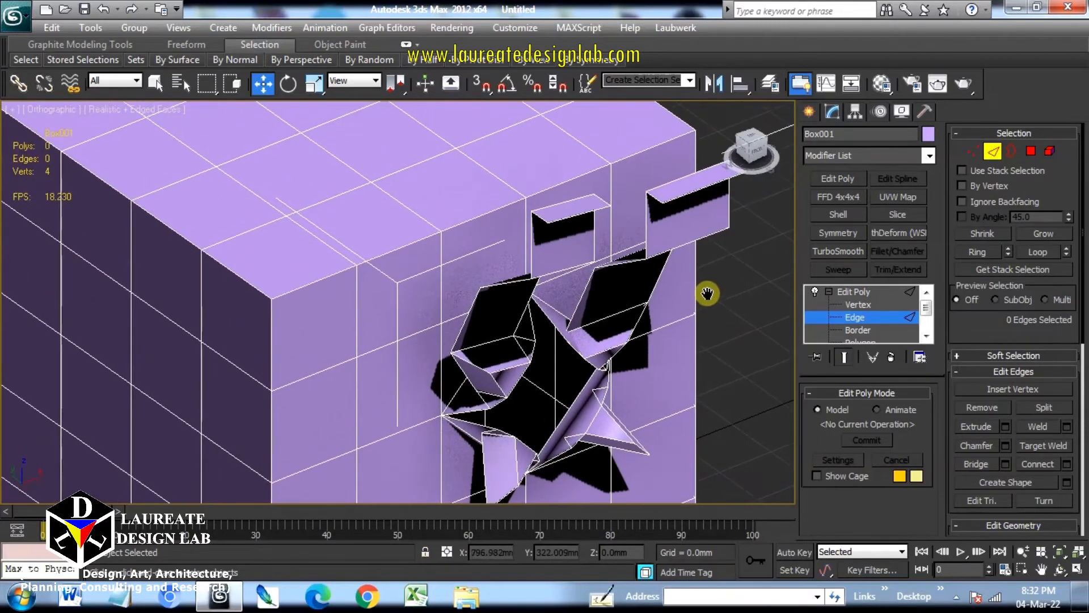
Select the outer edge of both lips to check the edge count in the viewport statistics
click(709, 180)
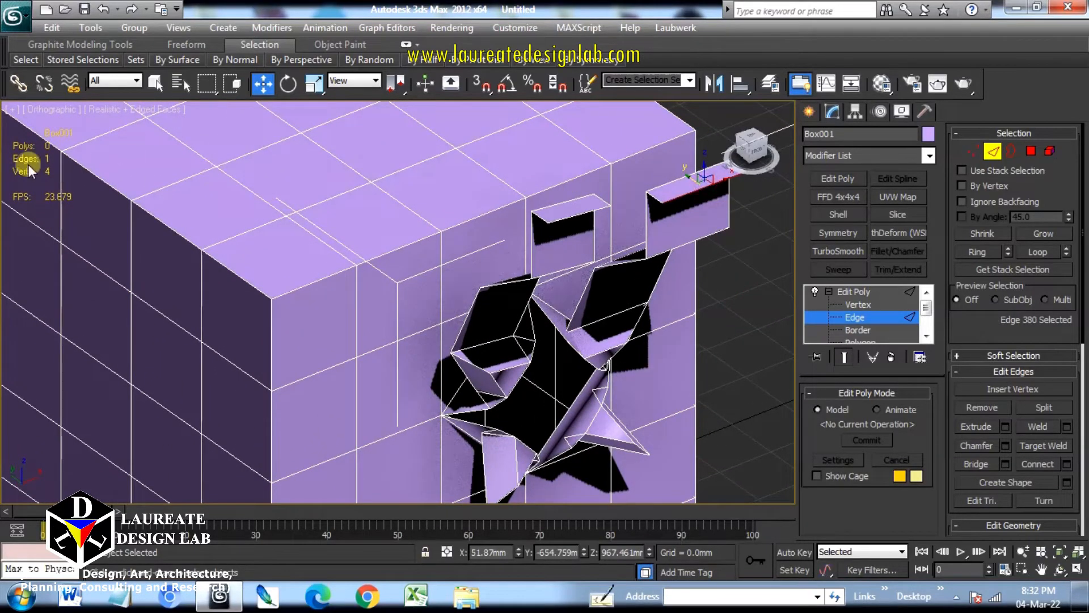
click(578, 214)
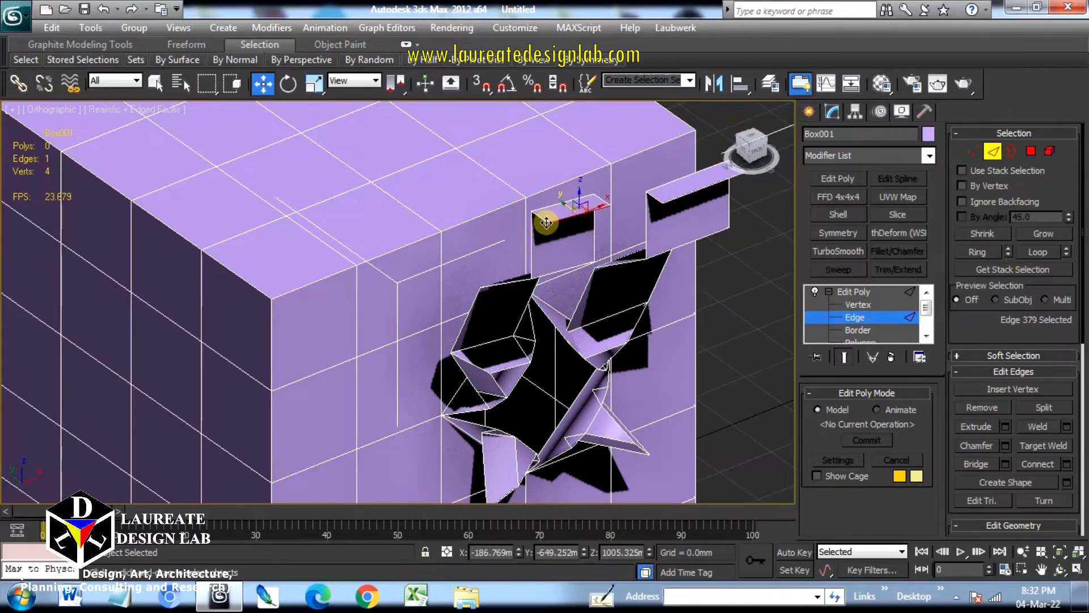
ctrl+click(708, 183)
middle_drag(397, 238, 457, 248)
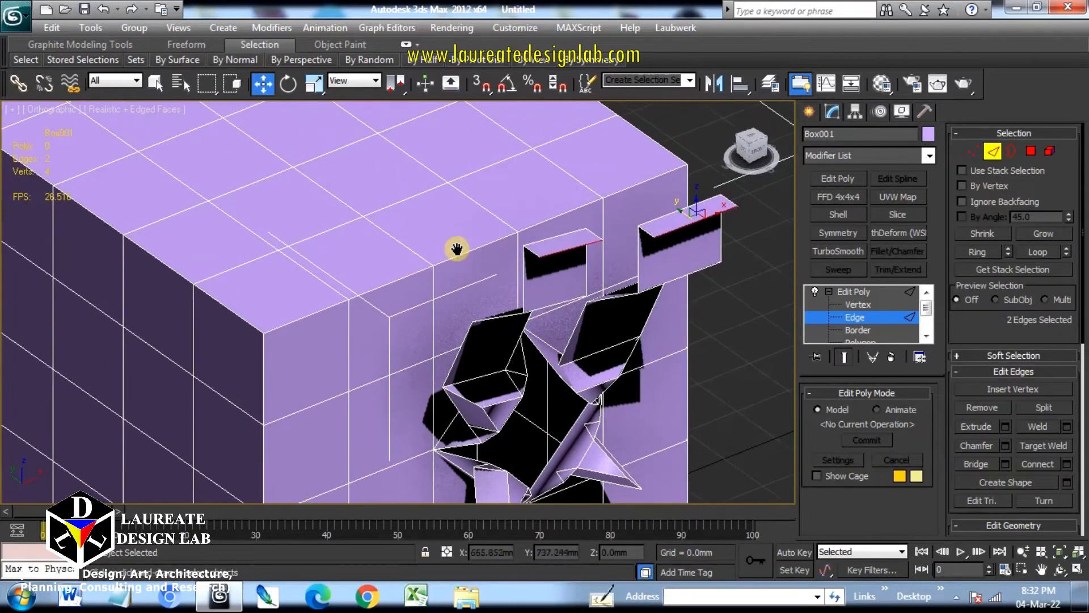
Select all five polygons in the front row of the box's top face to check the viewport polygon count
click(1032, 151)
click(370, 247)
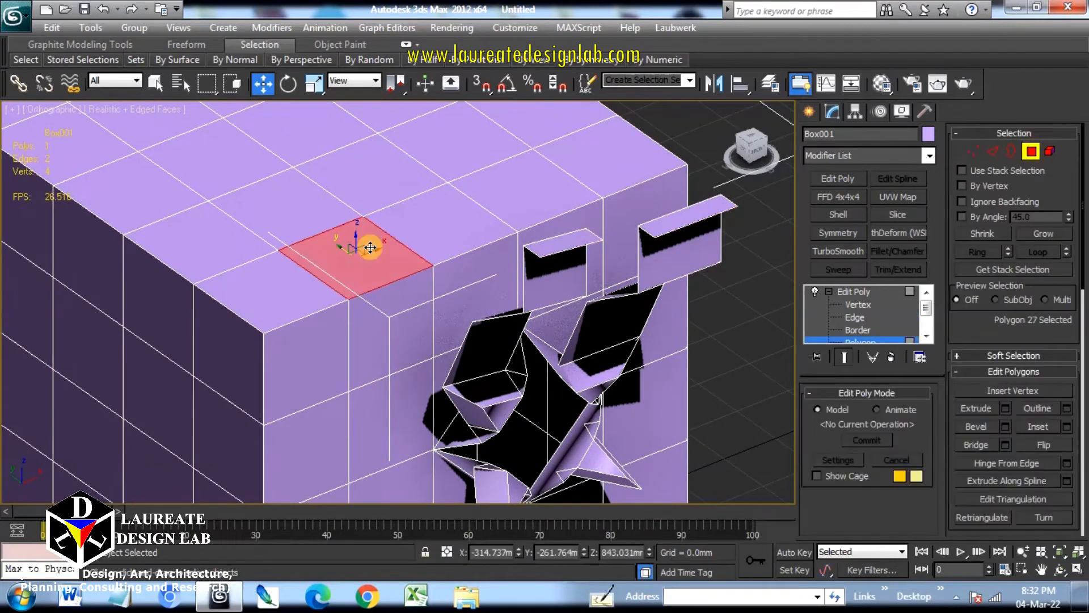
ctrl+click(454, 218)
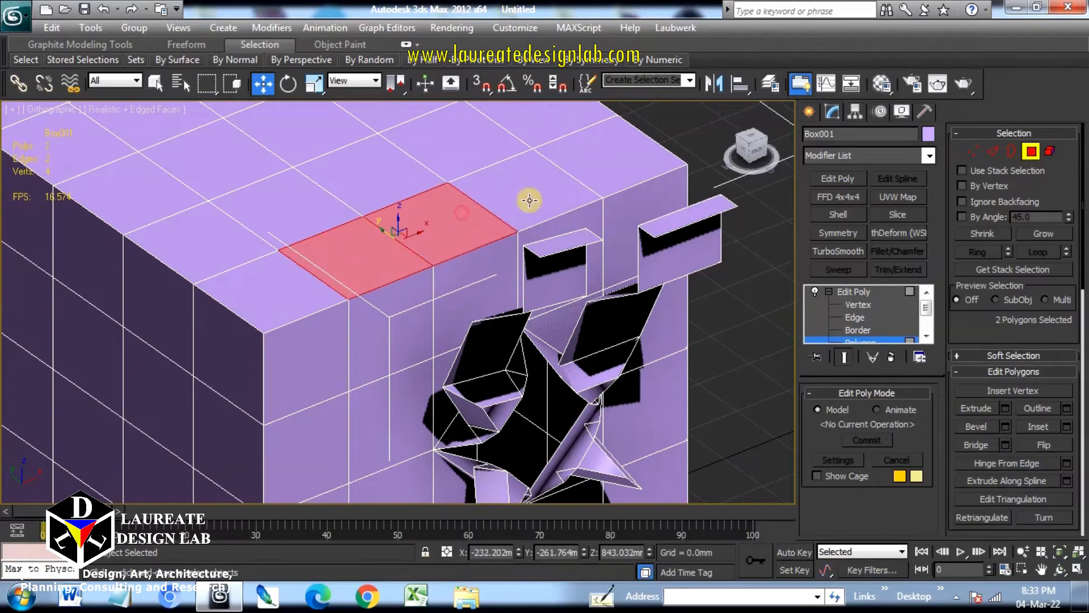
ctrl+click(530, 199)
ctrl+click(637, 170)
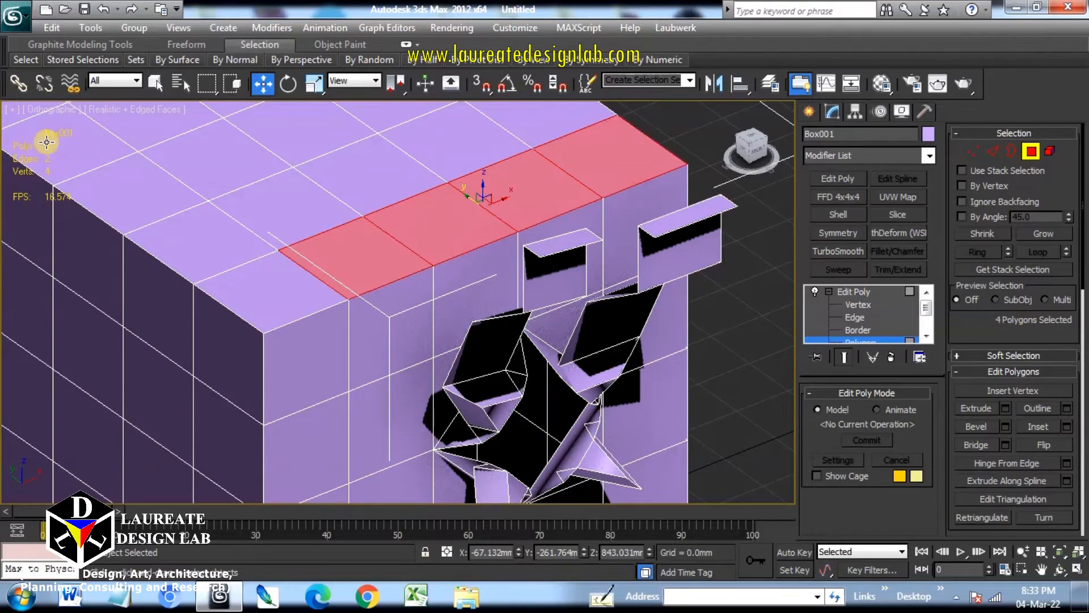
ctrl+click(275, 289)
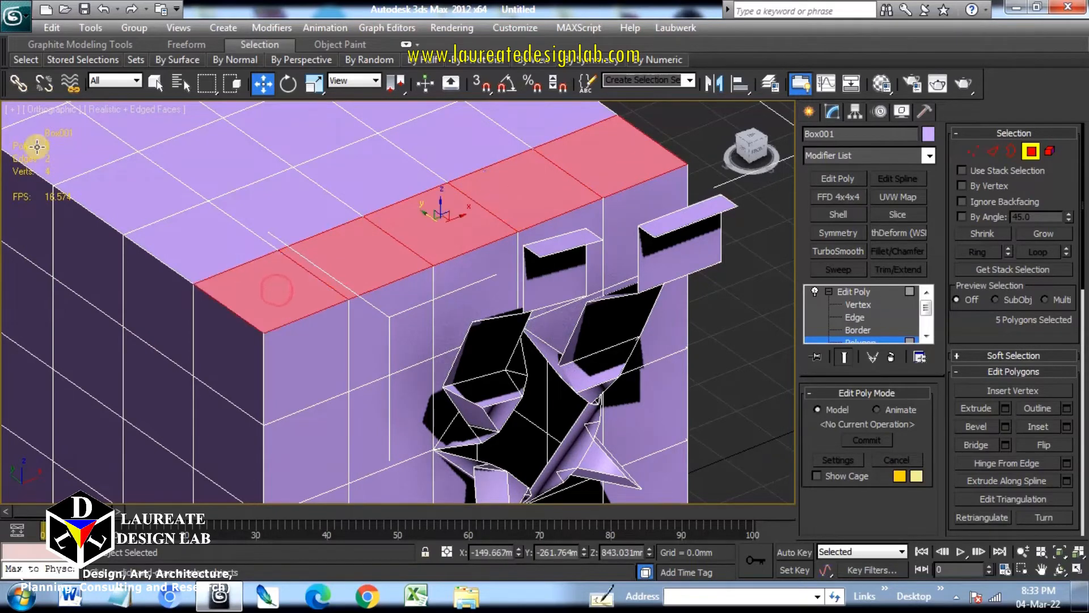
Check the vertex count by selecting a vertex at the outer end of the right lip, then leave vertex level
click(981, 148)
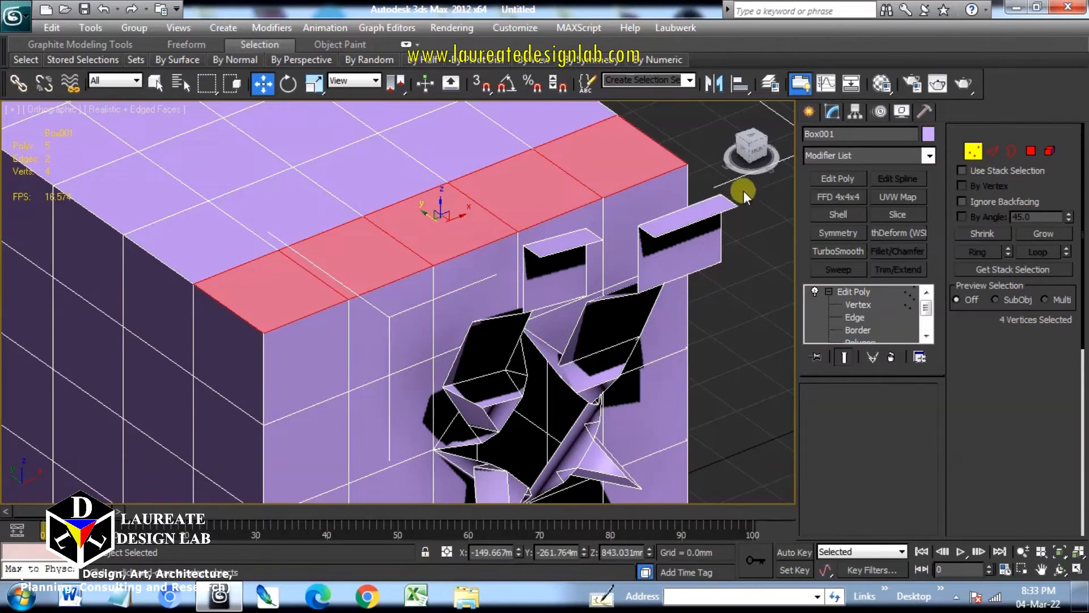
click(747, 206)
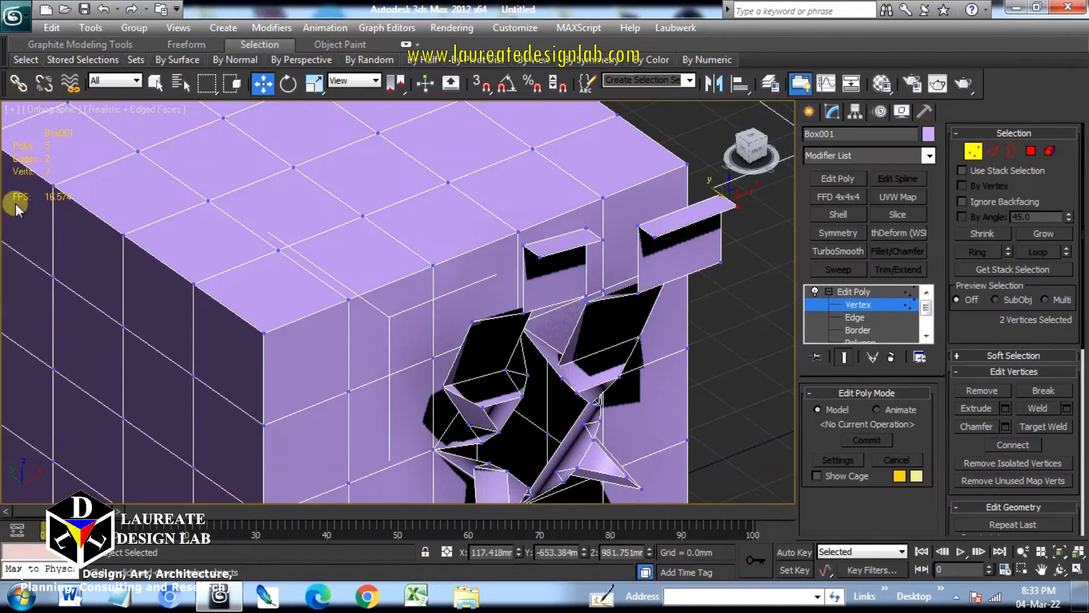
click(975, 152)
Apply a TurboSmooth modifier to the box with 2 iterations, deselect it and hide the edged faces
click(828, 250)
scroll(616, 250, down, 3)
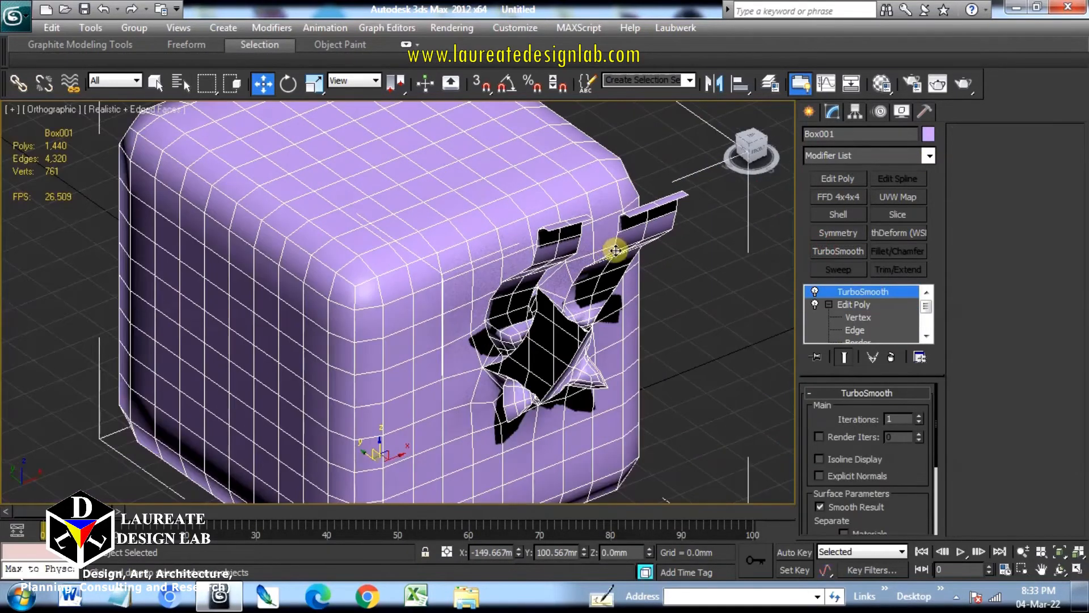
click(919, 415)
click(696, 379)
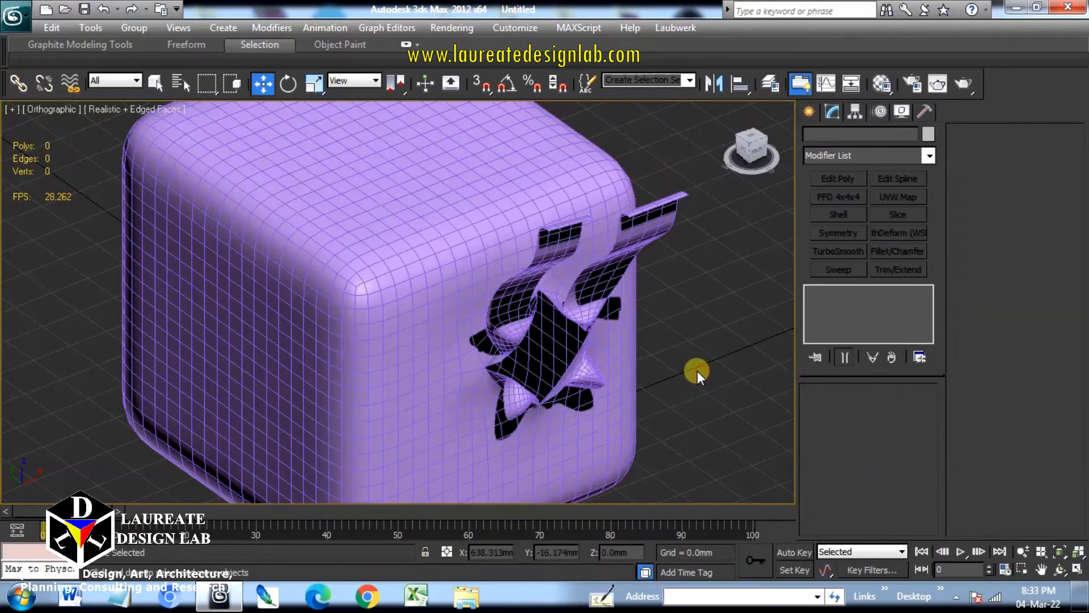
key(F4)
Reselect the box, set the TurboSmooth iterations to 3 and deselect it
alt+middle_drag(617, 316, 558, 283)
scroll(586, 329, up, 3)
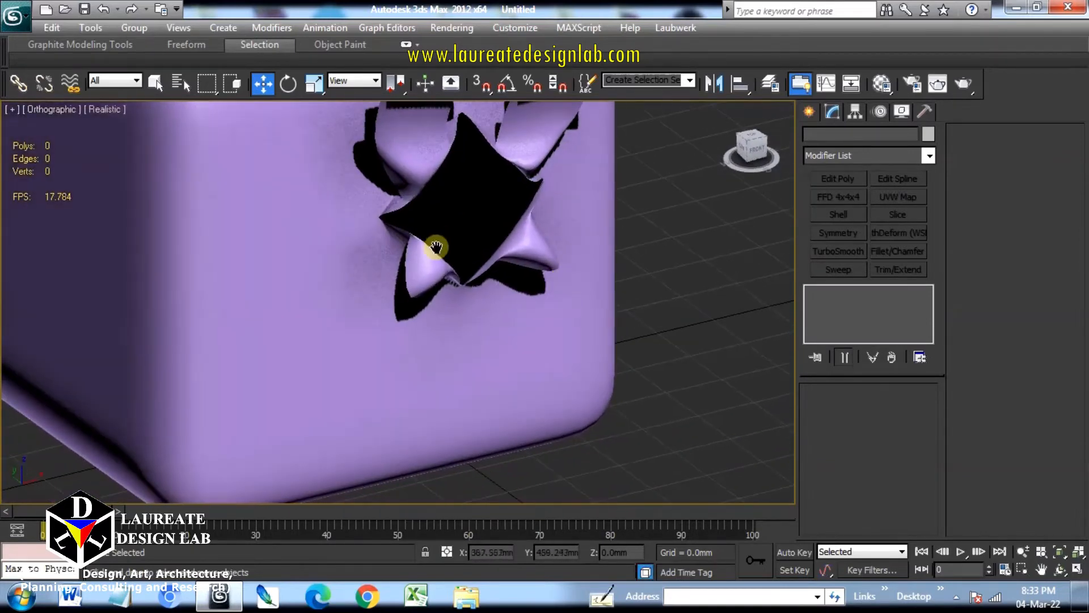
middle_drag(437, 245, 462, 377)
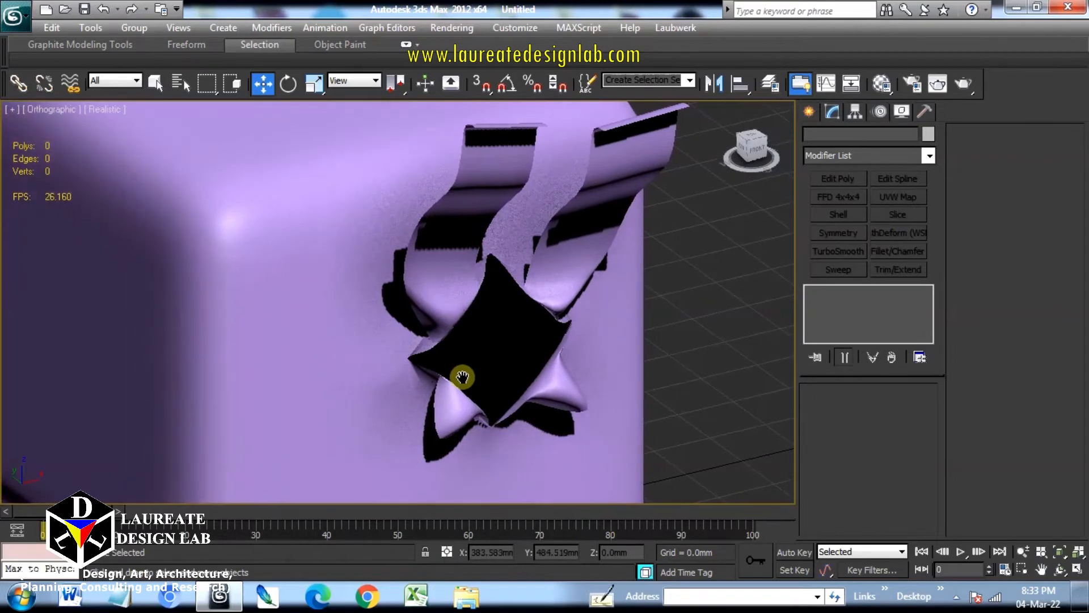
click(518, 325)
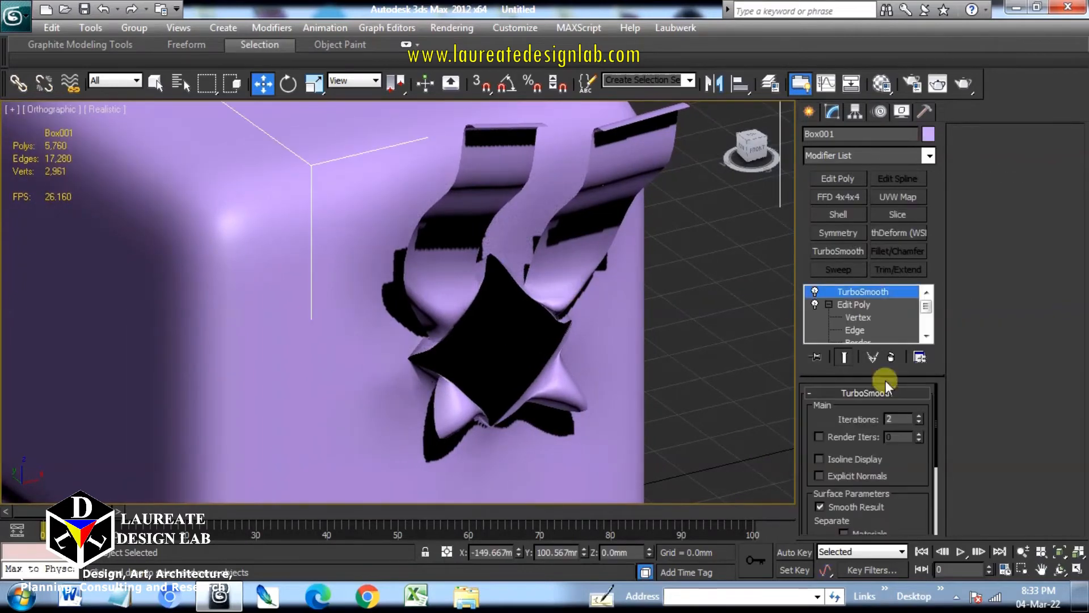
click(753, 318)
middle_drag(460, 392, 722, 452)
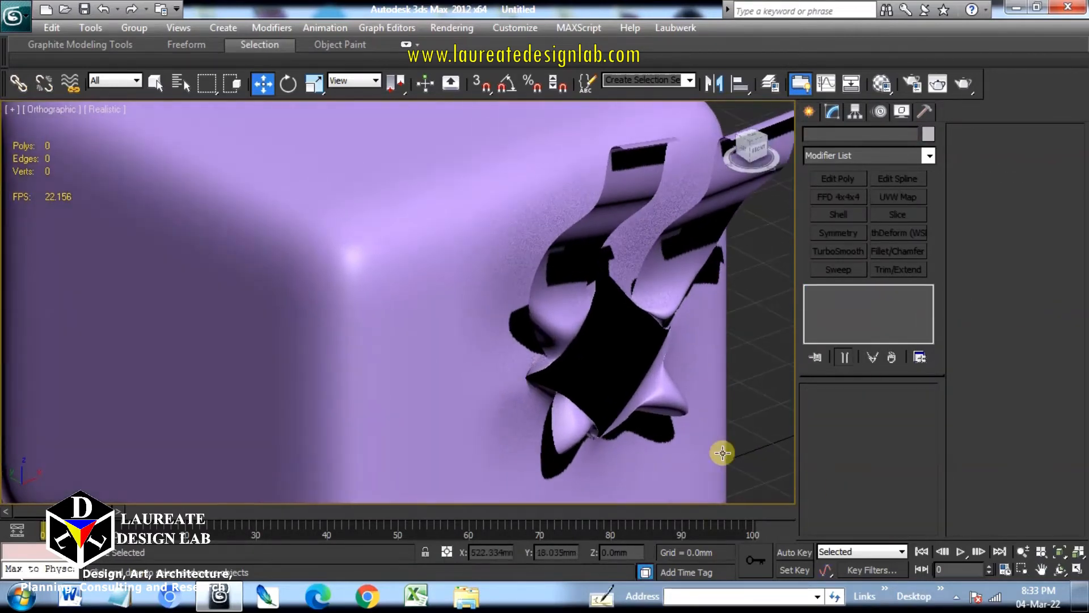
Examine the smoothed opening and its curled strips from several angles
click(1058, 569)
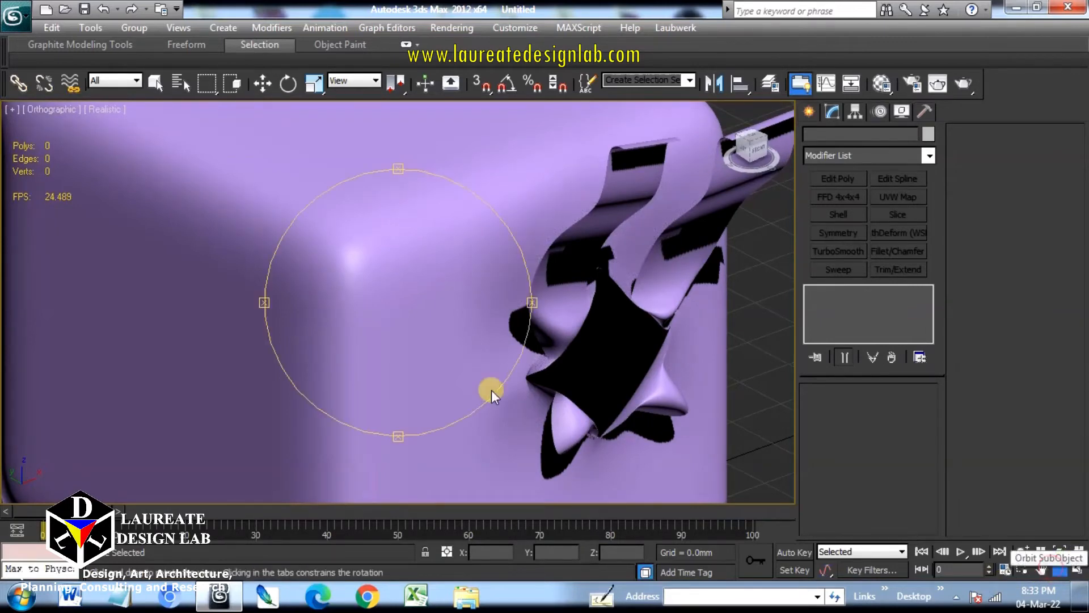
drag(492, 389, 517, 358)
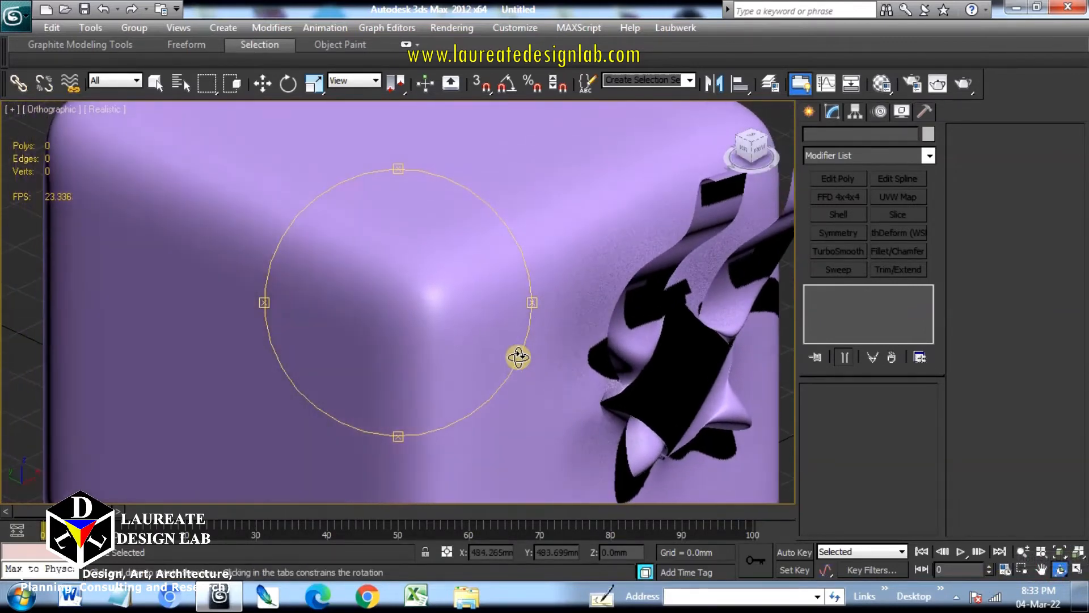
key(w)
click(564, 379)
middle_drag(564, 380, 460, 312)
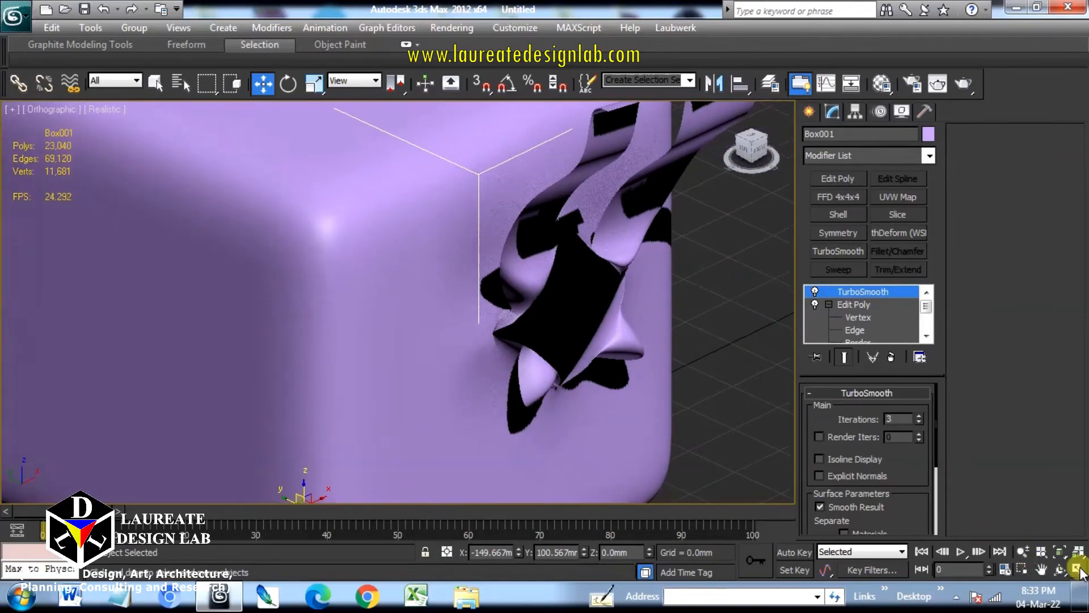
key(ctrl+r)
drag(540, 347, 426, 304)
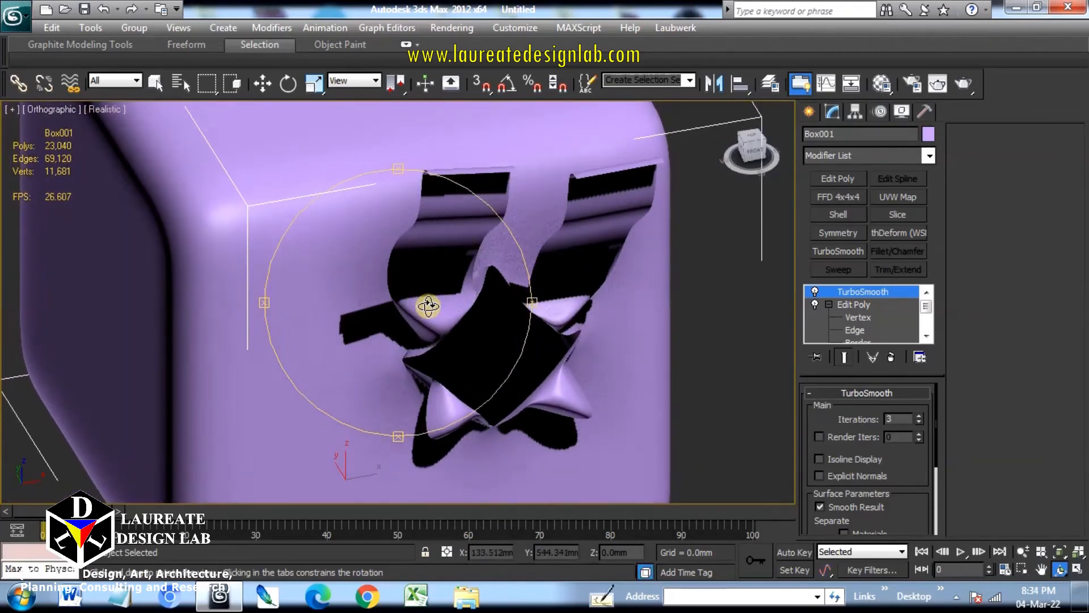
key(ctrl+x)
middle_drag(713, 358, 622, 337)
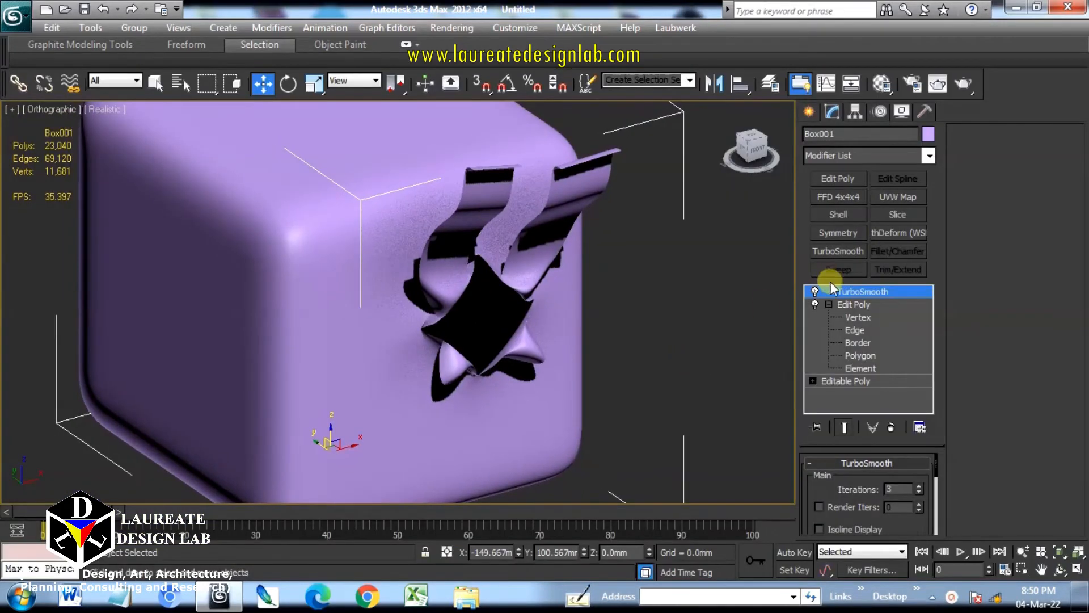
Switch off TurboSmooth and Edit Poly with edged faces shown to compare the base box, then switch both modifiers back on
click(814, 291)
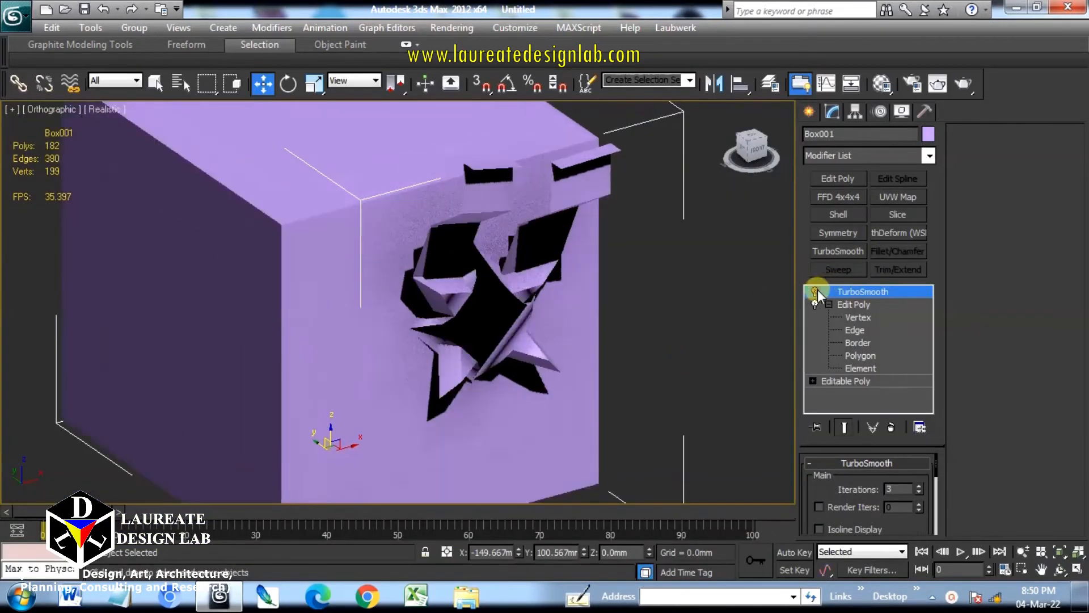
key(F4)
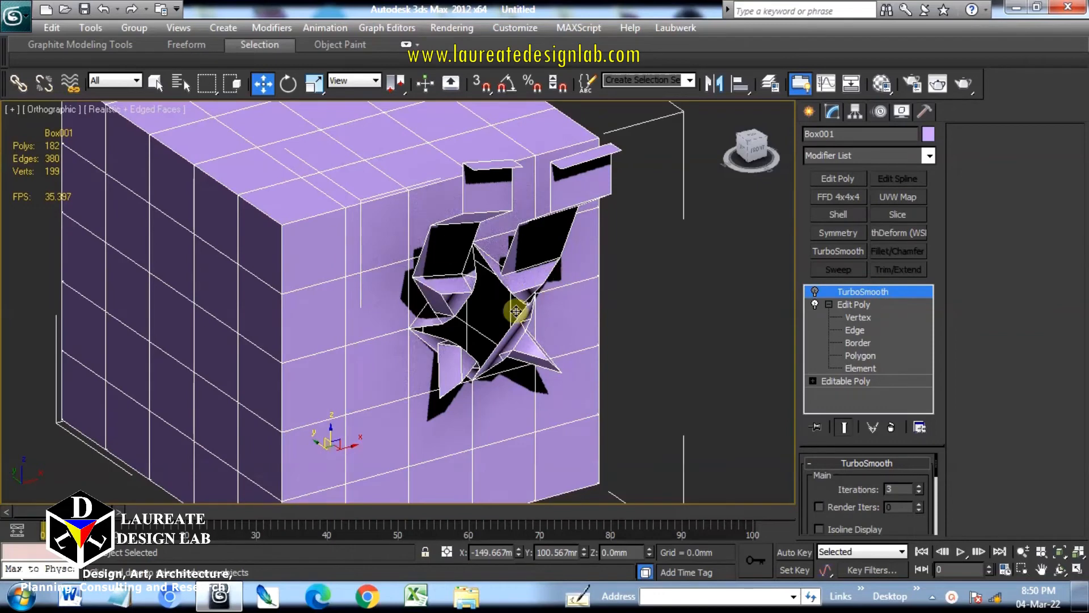
click(815, 304)
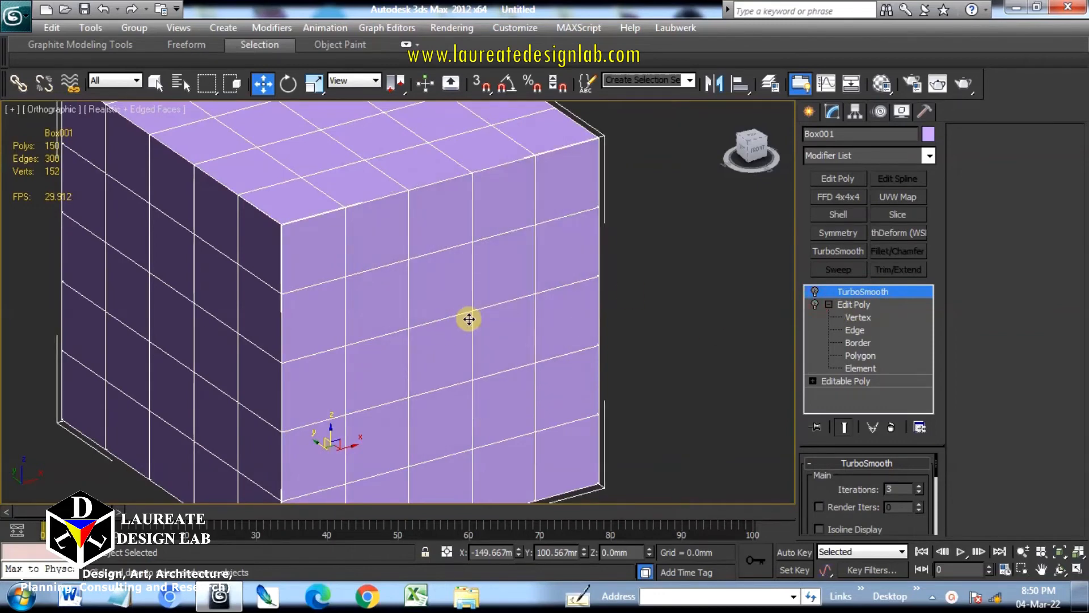
mouse_move(469, 319)
middle_down()
mouse_move(491, 329)
mouse_move(492, 268)
mouse_move(460, 299)
mouse_move(487, 307)
middle_up()
scroll(491, 329, down, 2)
click(816, 305)
click(815, 291)
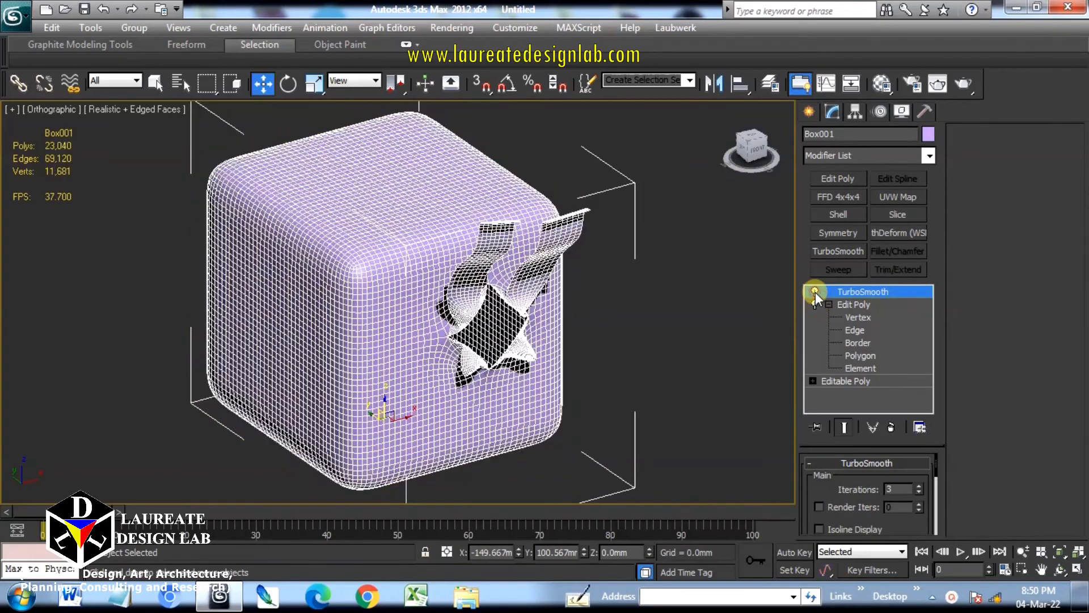
Delete the TurboSmooth and Edit Poly modifiers from the stack and enter vertex level on the base Editable Poly
right_click(831, 295)
click(855, 256)
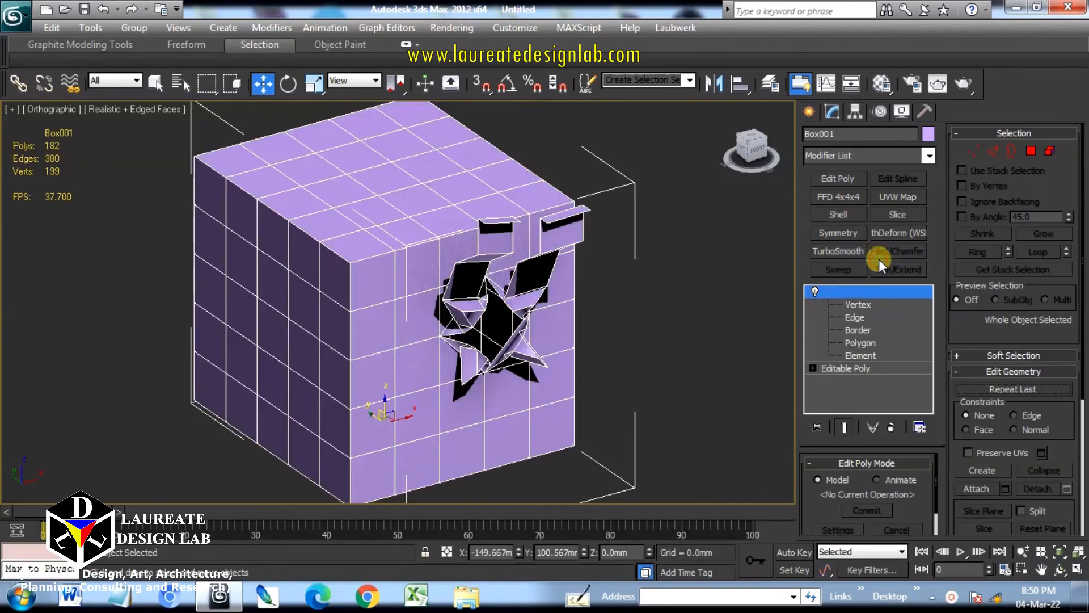
right_click(867, 293)
click(902, 256)
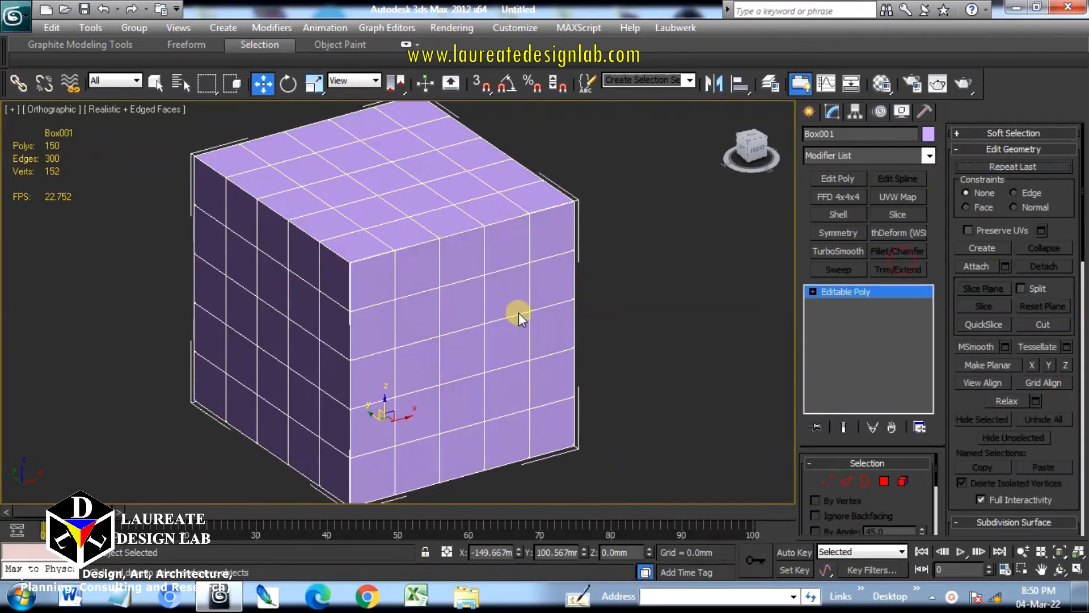
middle_drag(519, 312, 488, 336)
key(1)
Undo the deletion of the Edit Poly and TurboSmooth modifiers
click(105, 9)
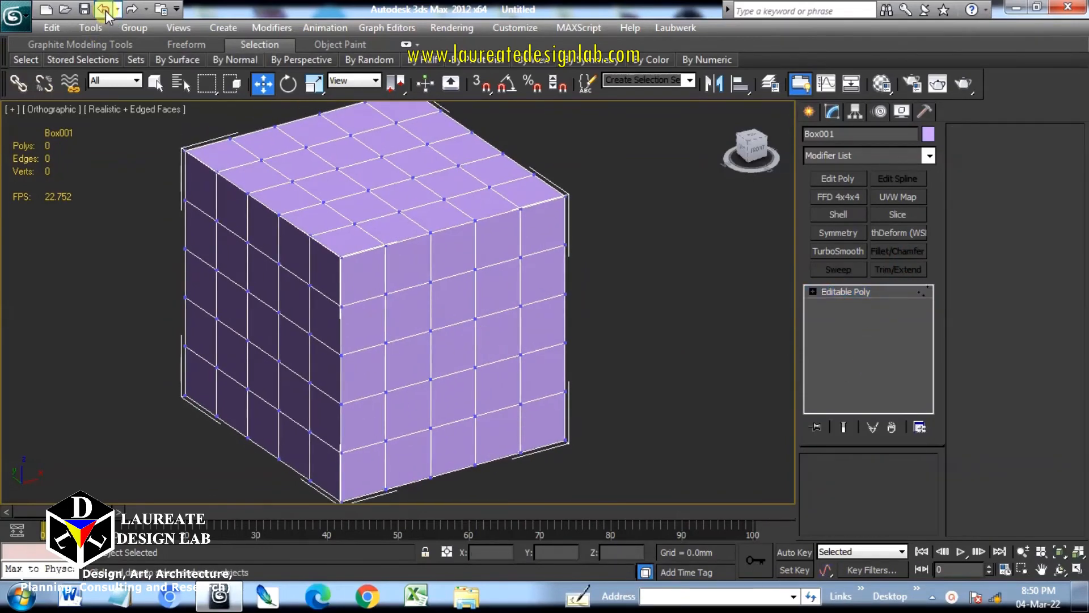
click(829, 291)
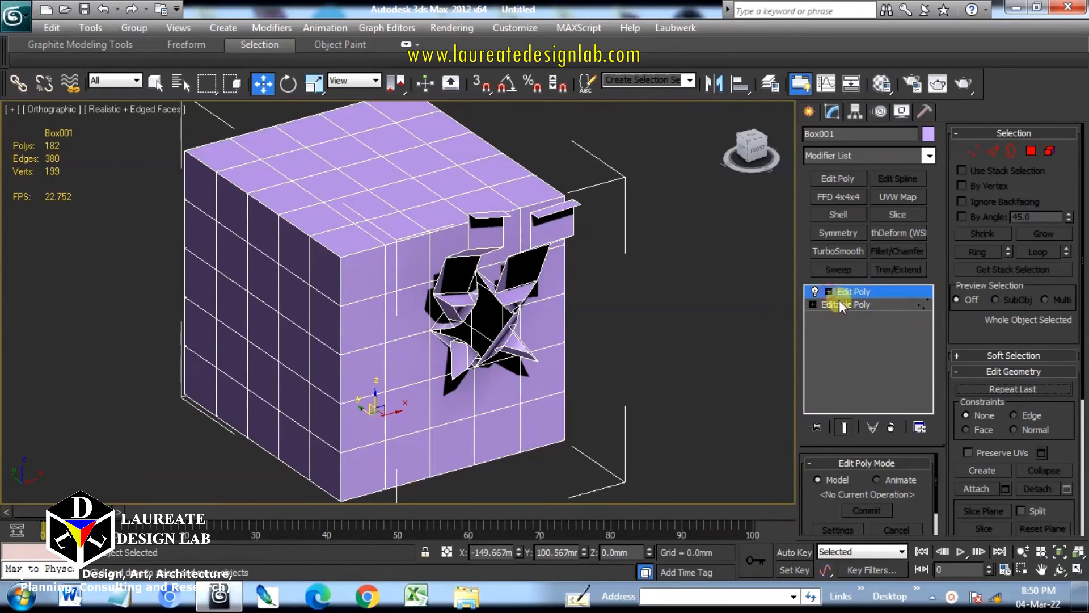
click(104, 10)
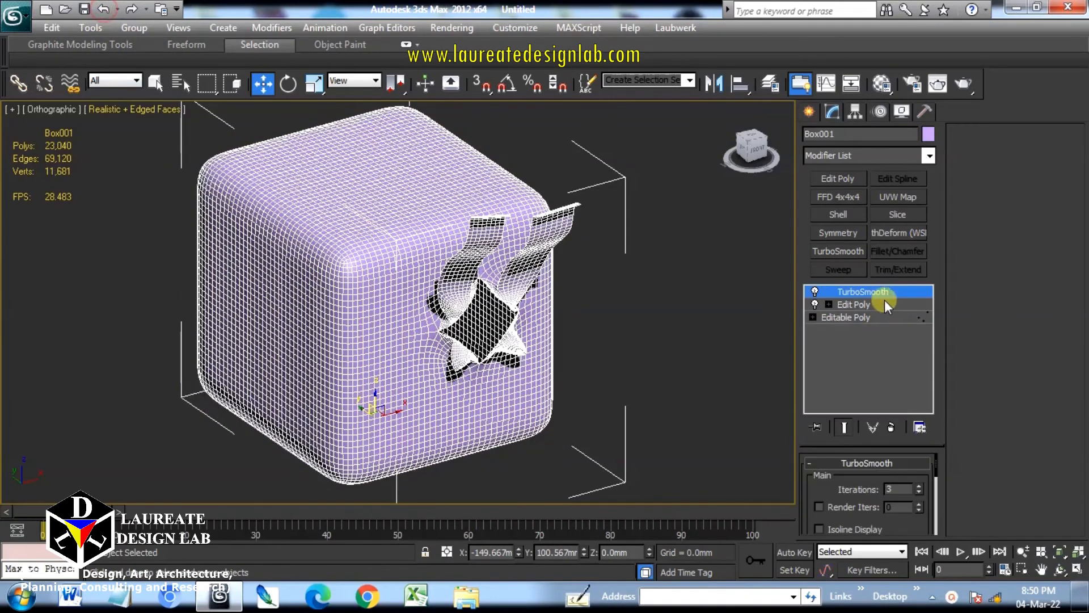
Hide the edged faces and deselect the box to present the smoothed opening up close
key(F4)
click(711, 292)
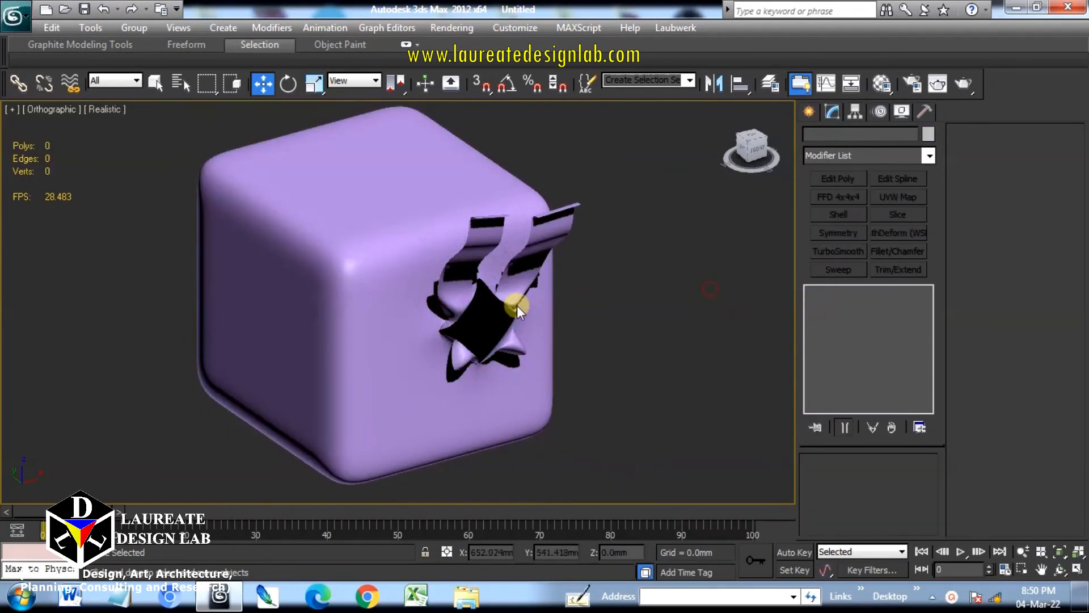
scroll(516, 306, up, 2)
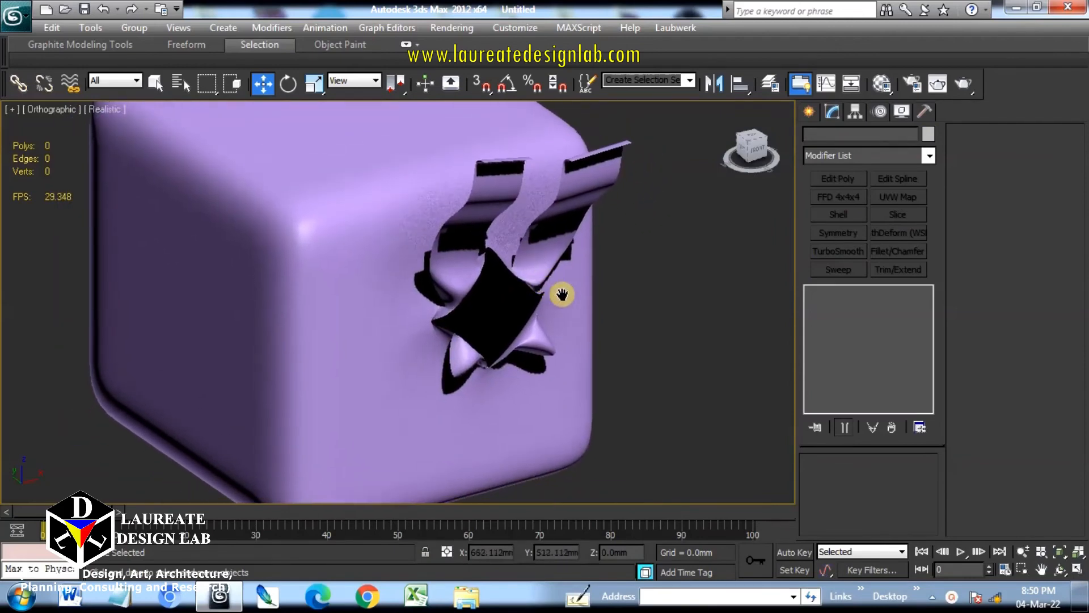